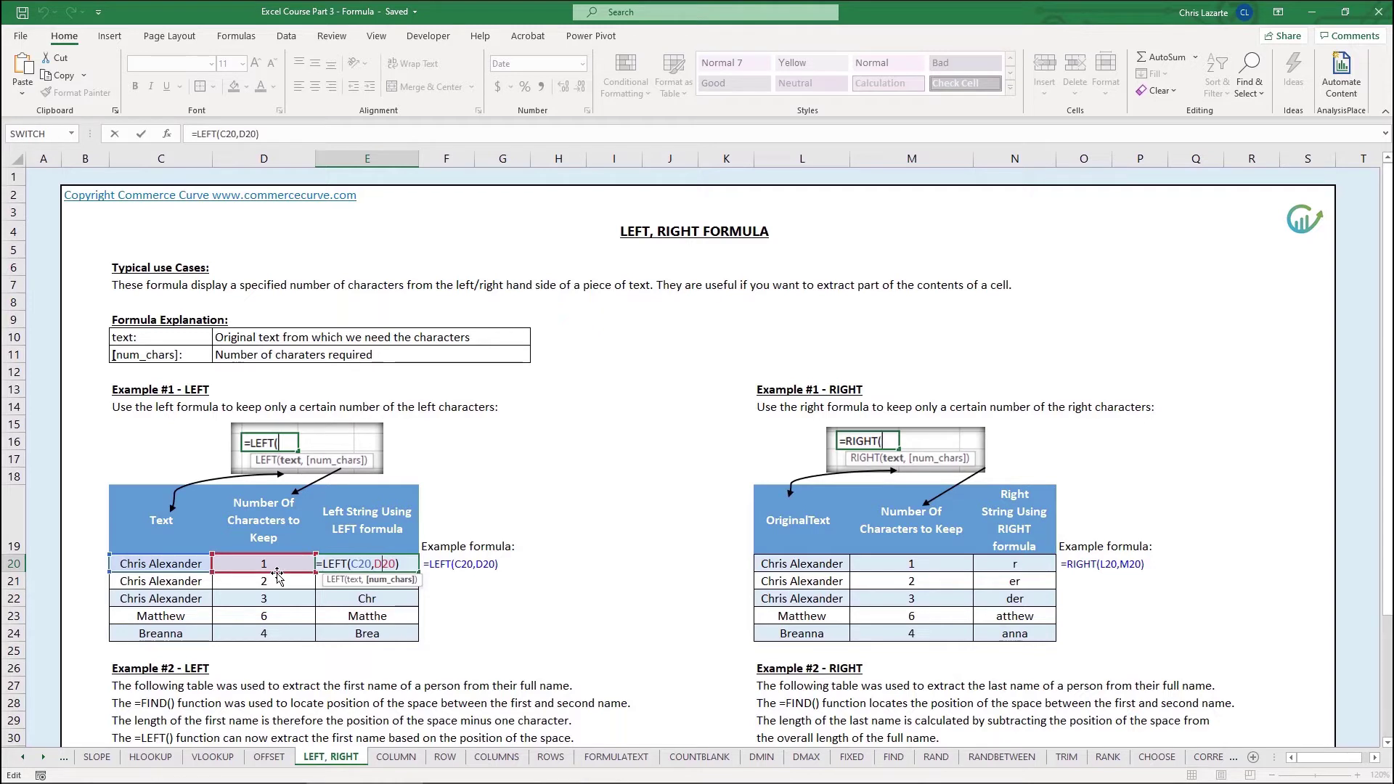
Try a fixed count of 1 instead of the D20 reference in E20's LEFT formula, and undo the change
double_click(381, 564)
text(1)
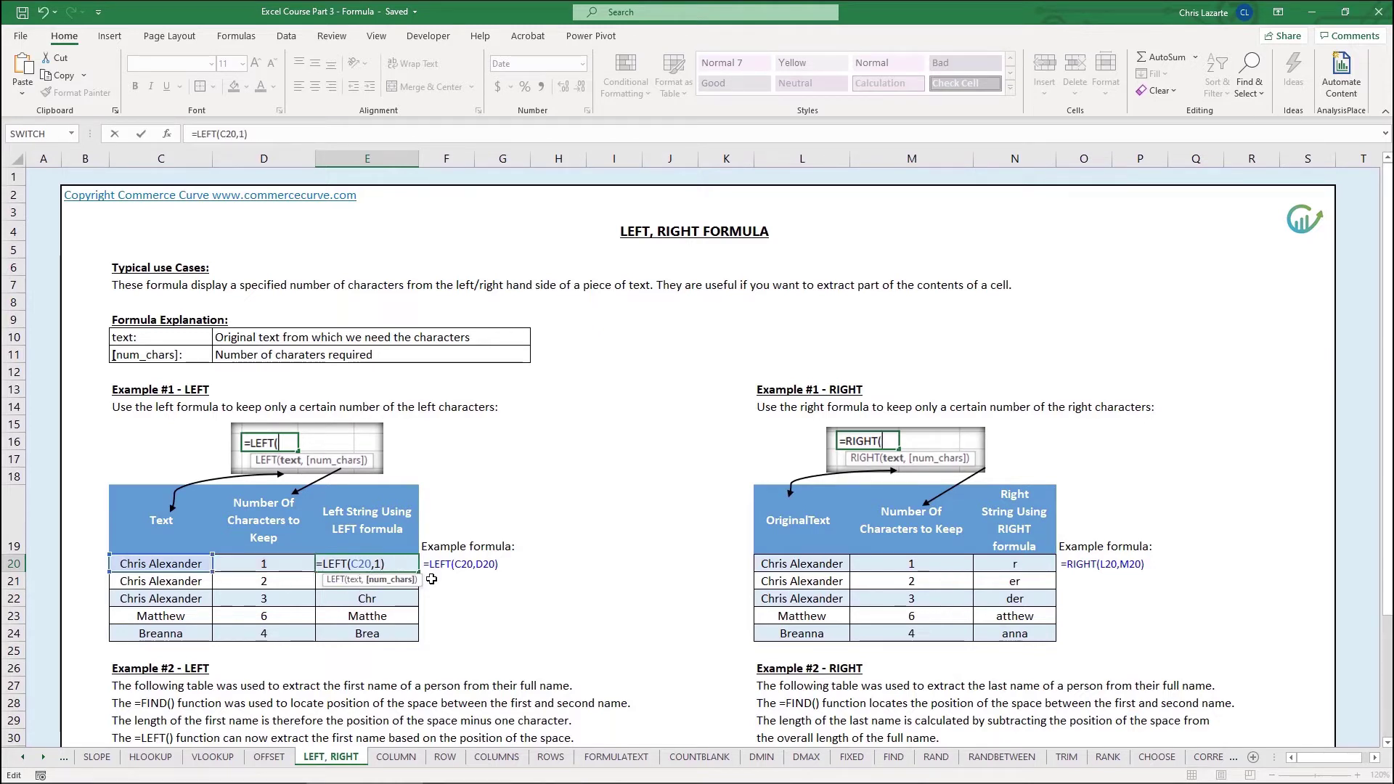
key(ctrl+Return)
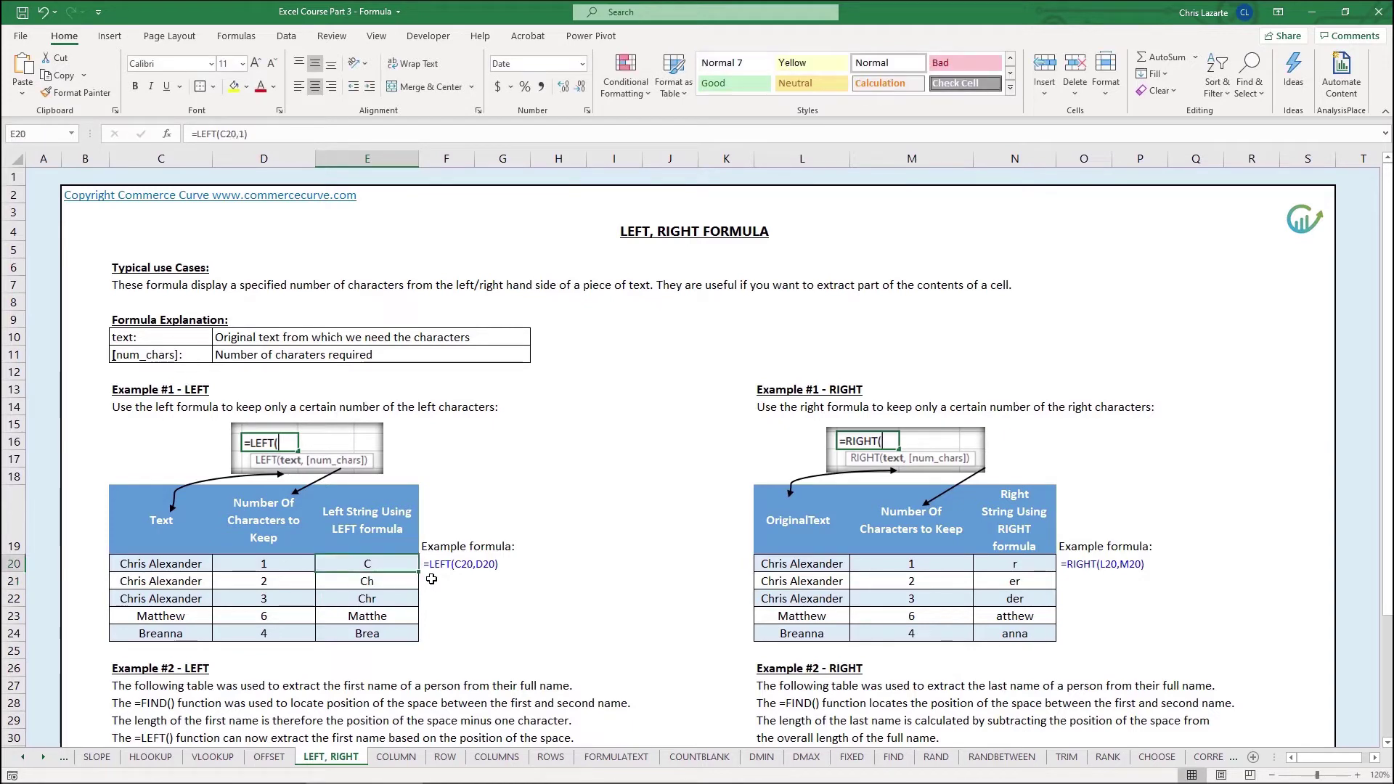
key(ctrl+z)
Examine the LEFT formulas in E20:E24 and the character counts in column D that they reference
double_click(393, 570)
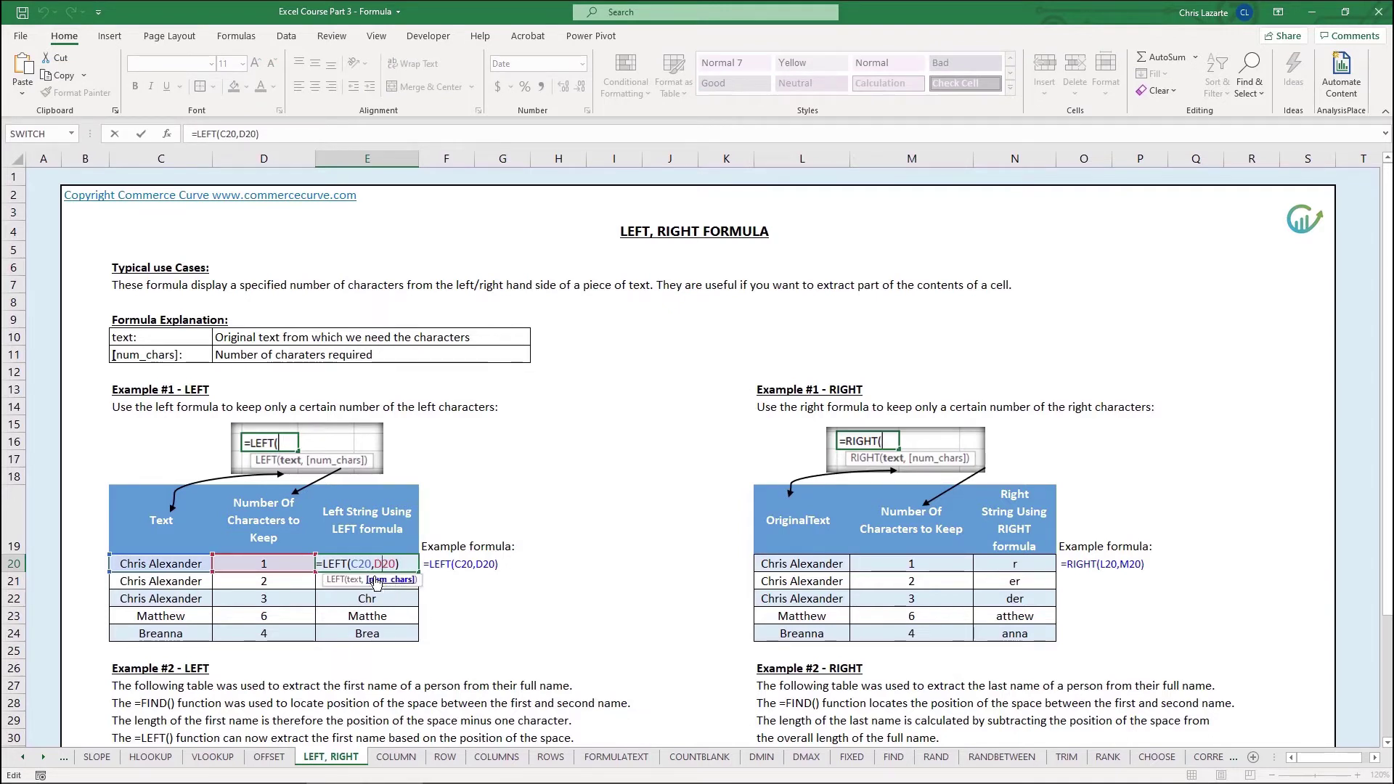
key(Return)
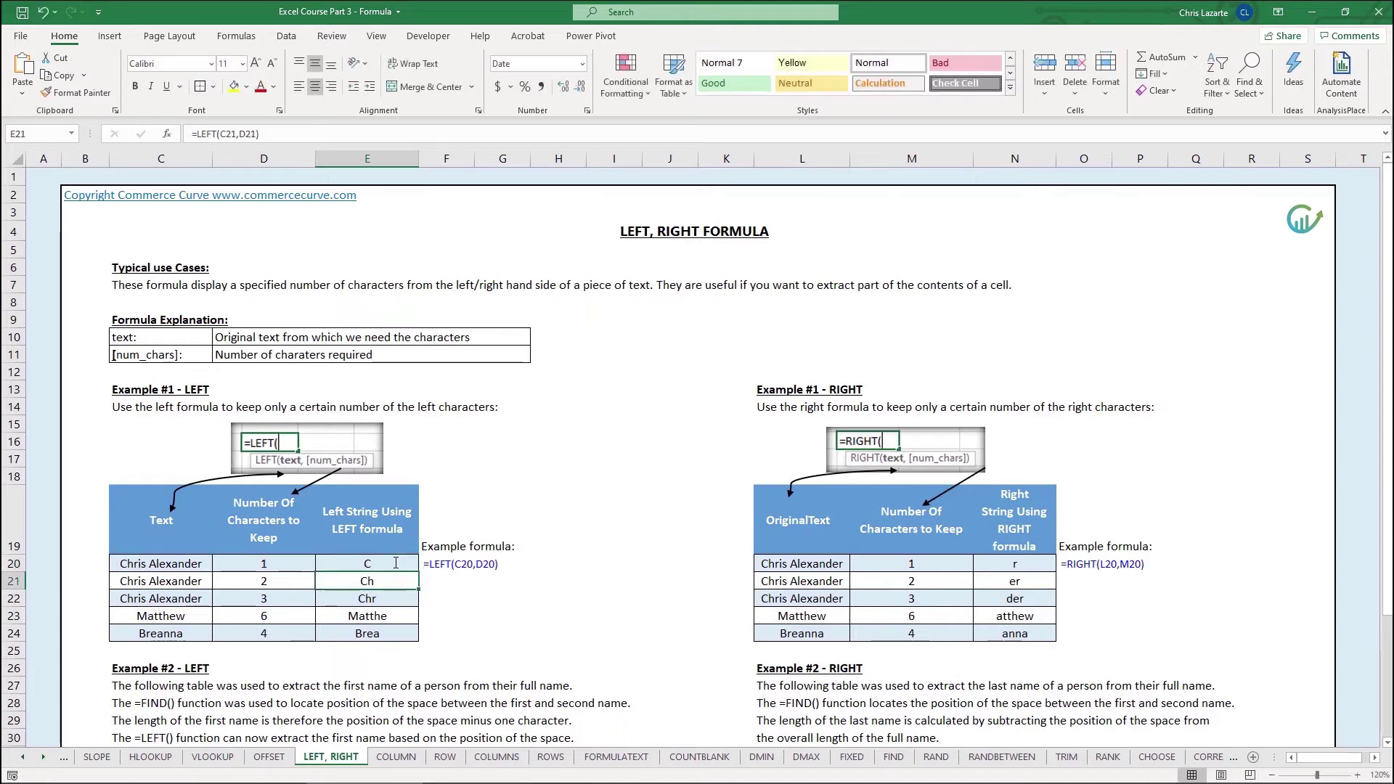
click(394, 563)
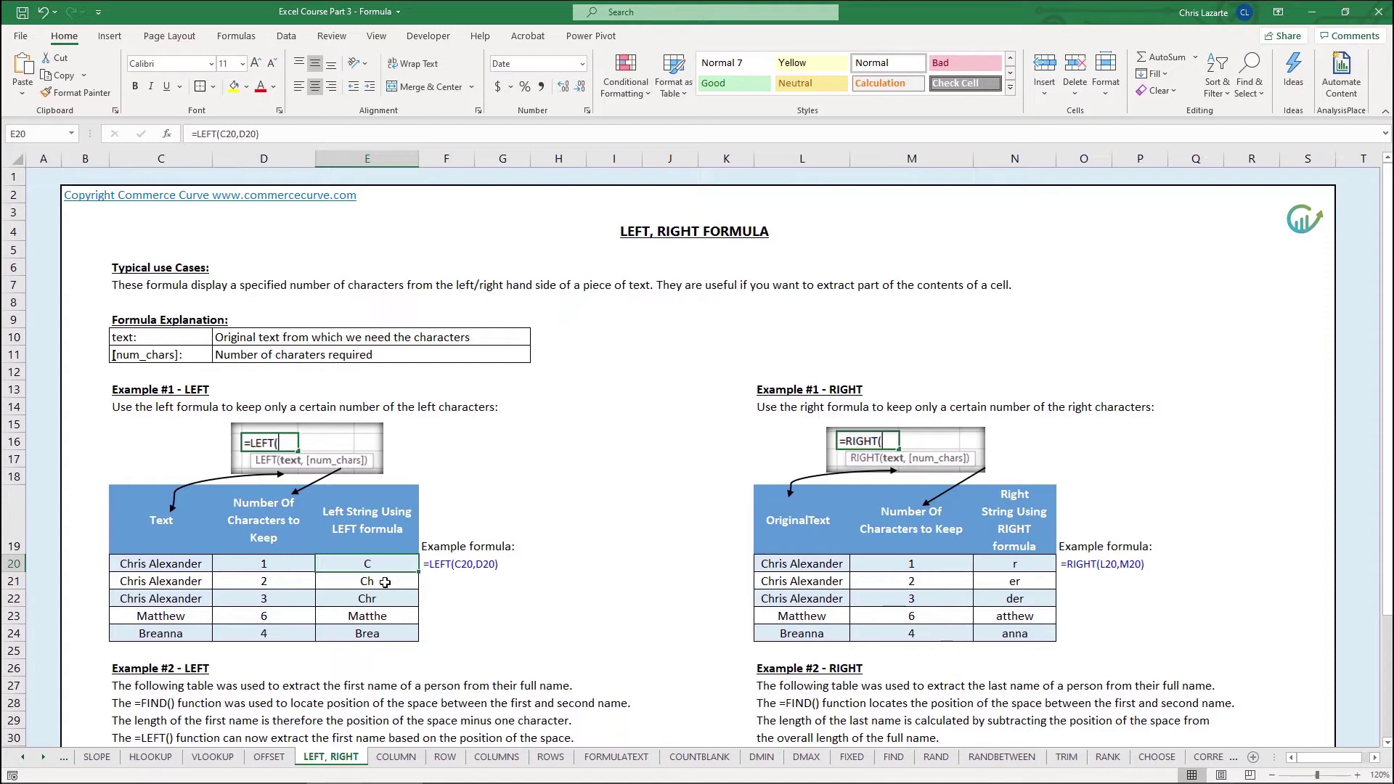
click(323, 579)
click(270, 577)
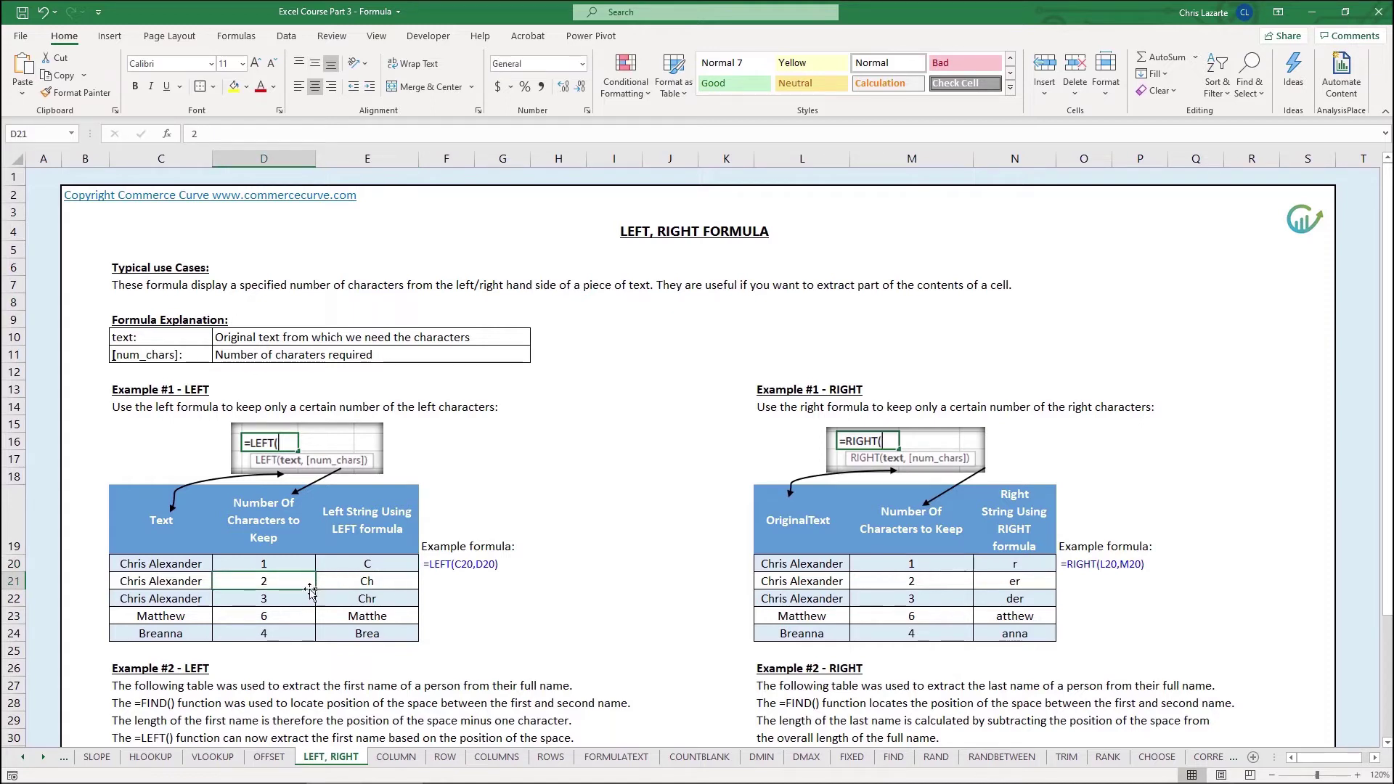
click(267, 602)
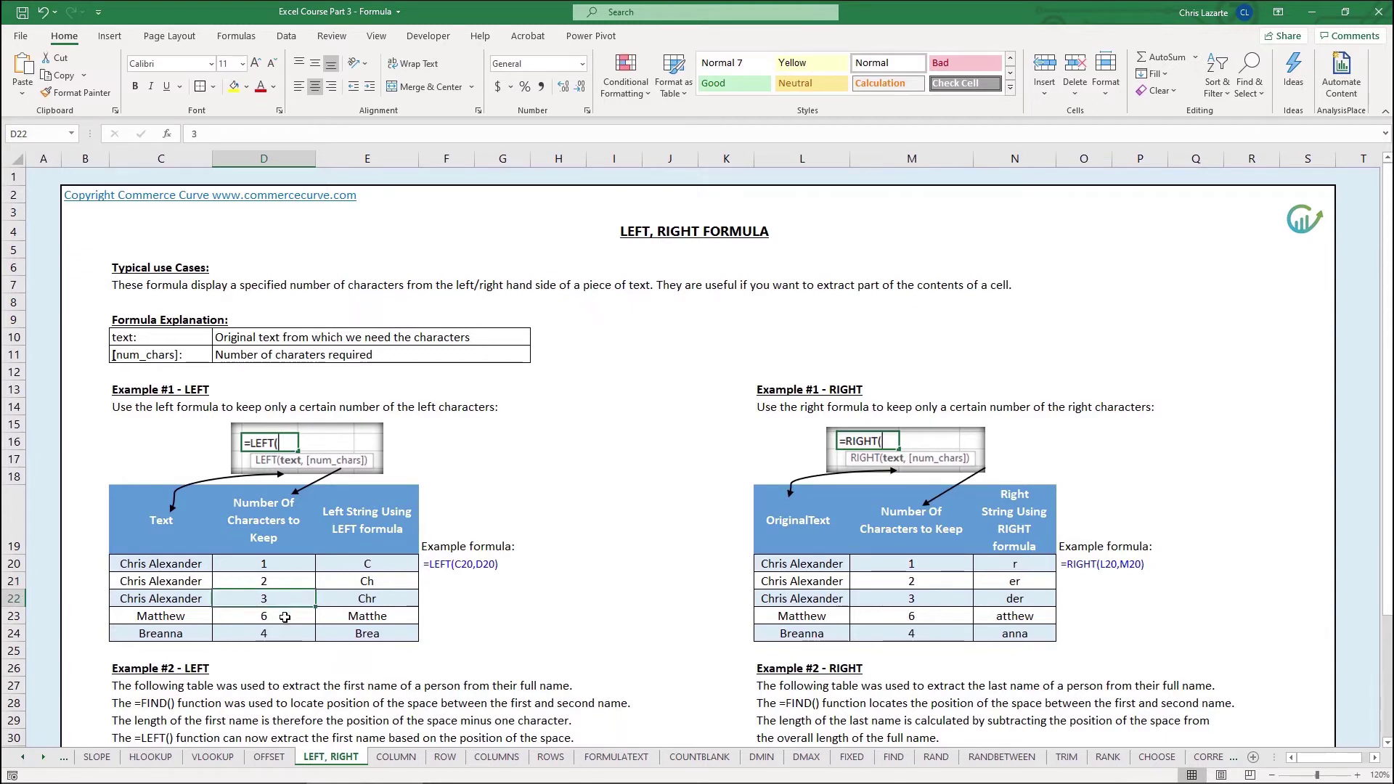
click(285, 617)
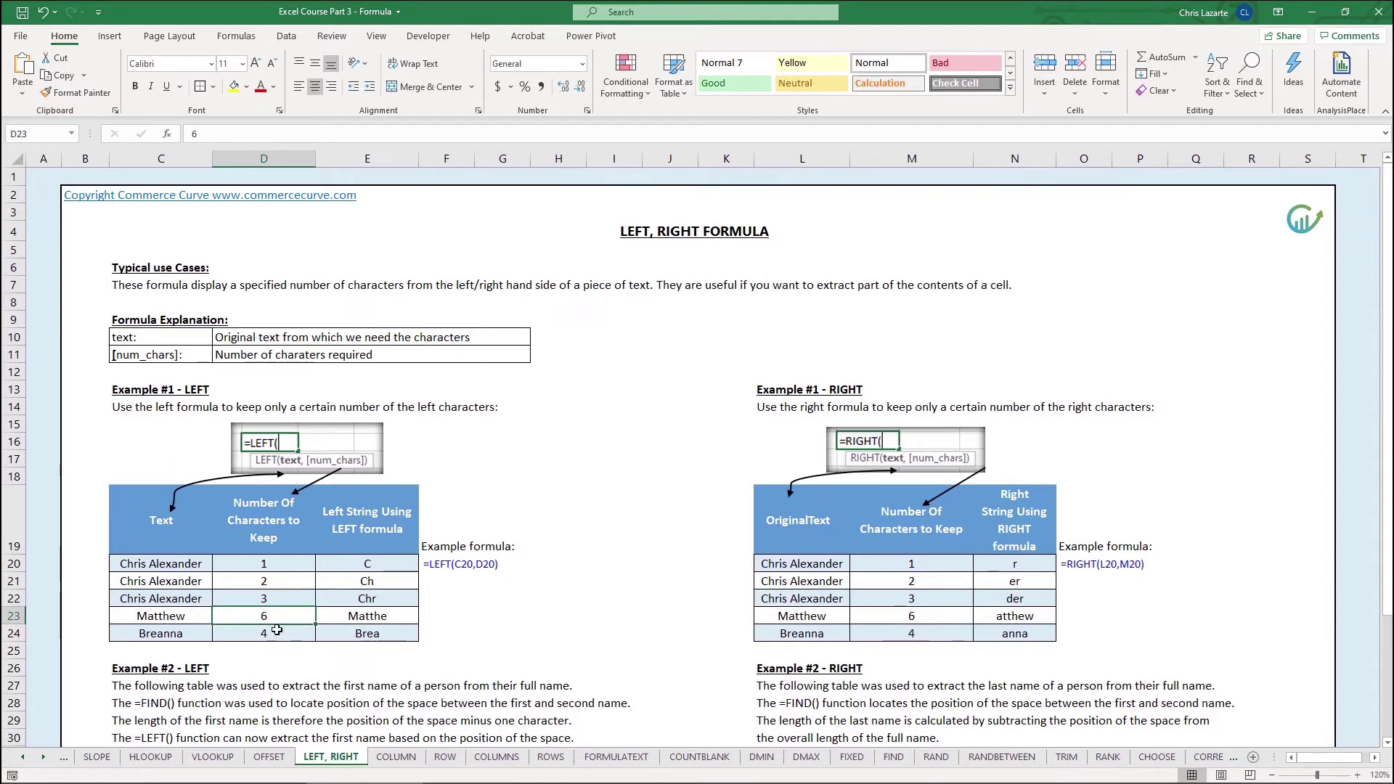
click(277, 630)
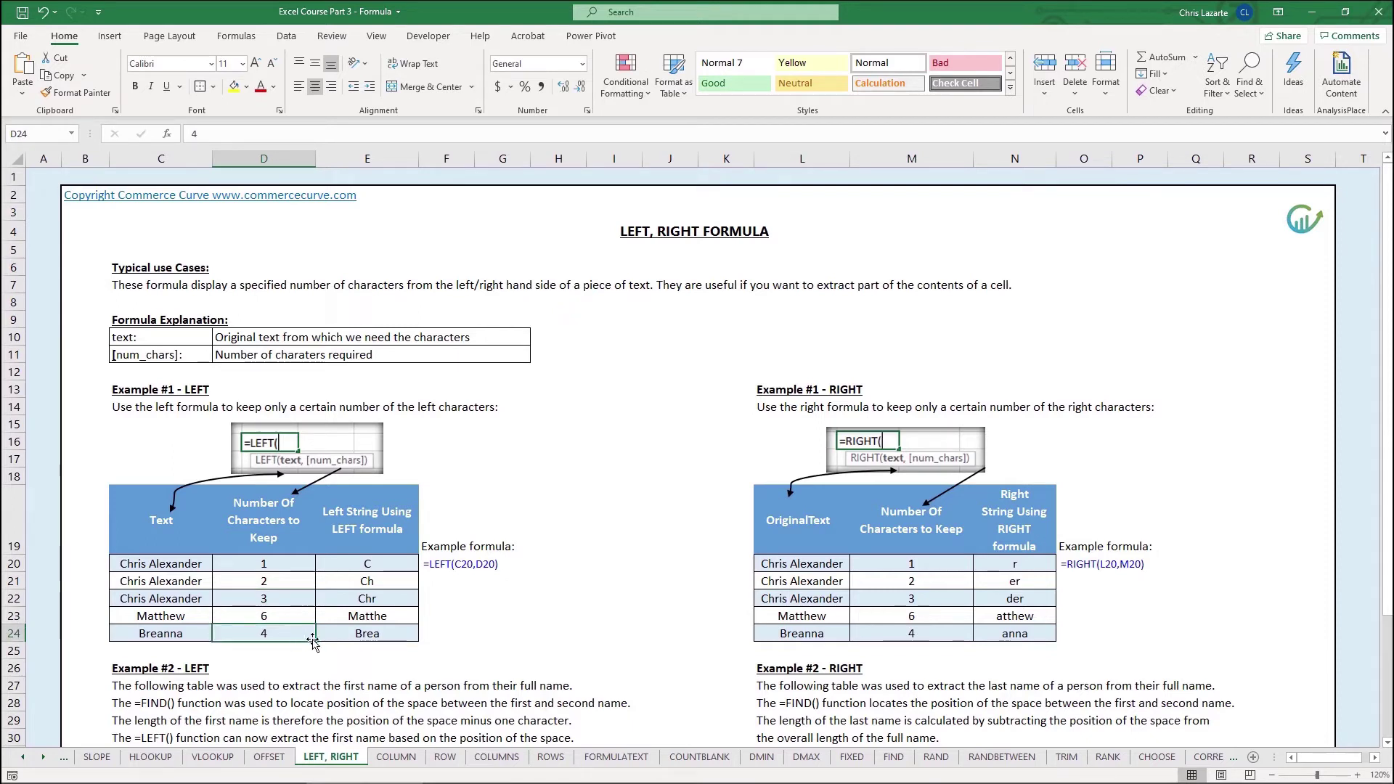
click(377, 587)
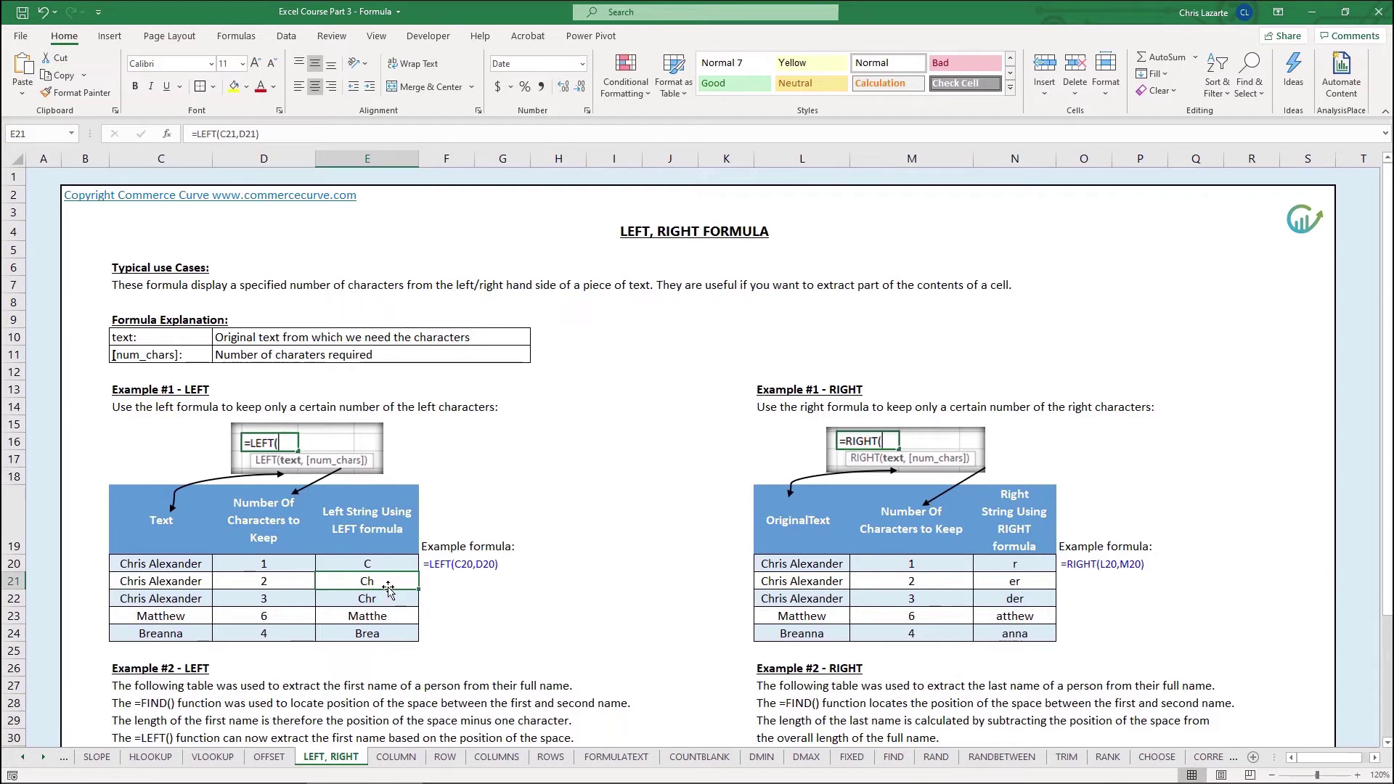
click(388, 596)
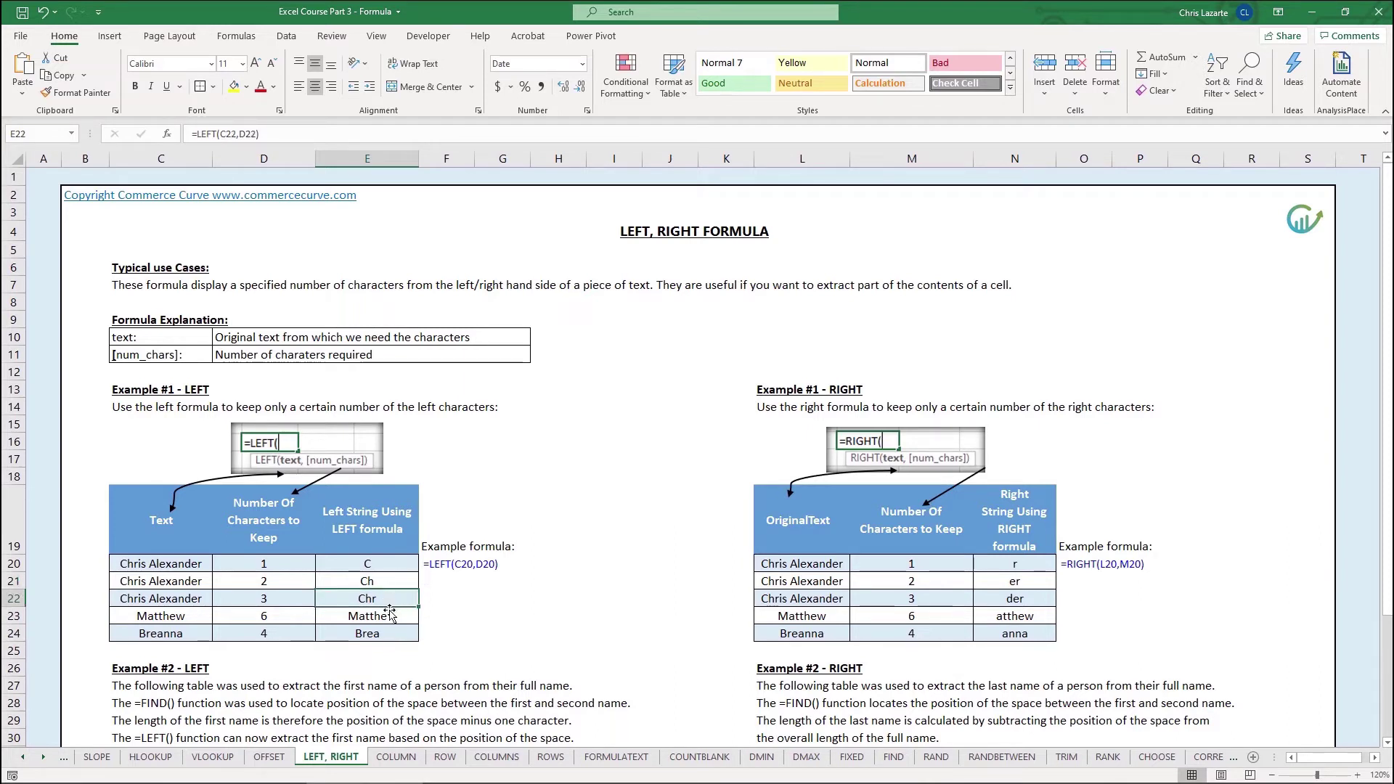
click(389, 615)
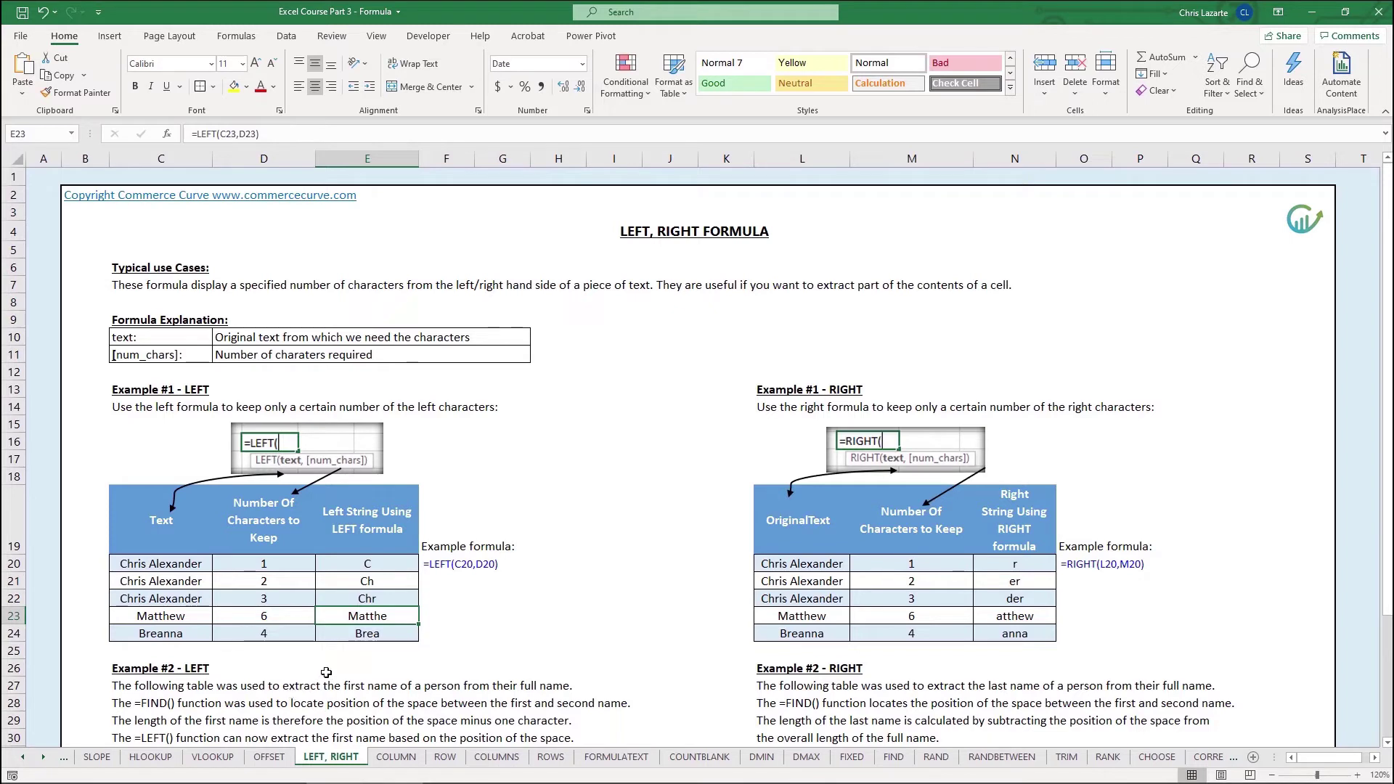
click(336, 635)
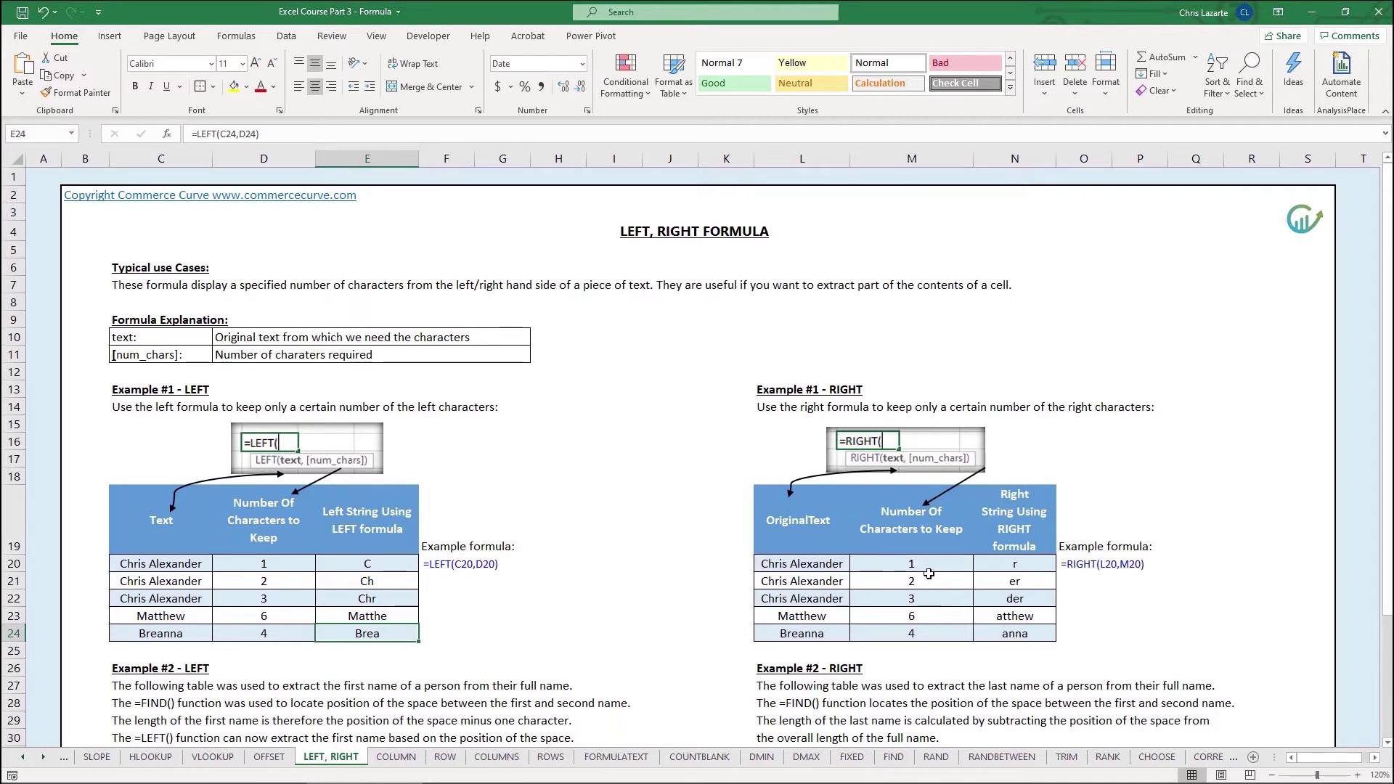
Inspect the text and num_chars arguments of the RIGHT formula in N20, and check the formula in N21
double_click(1030, 563)
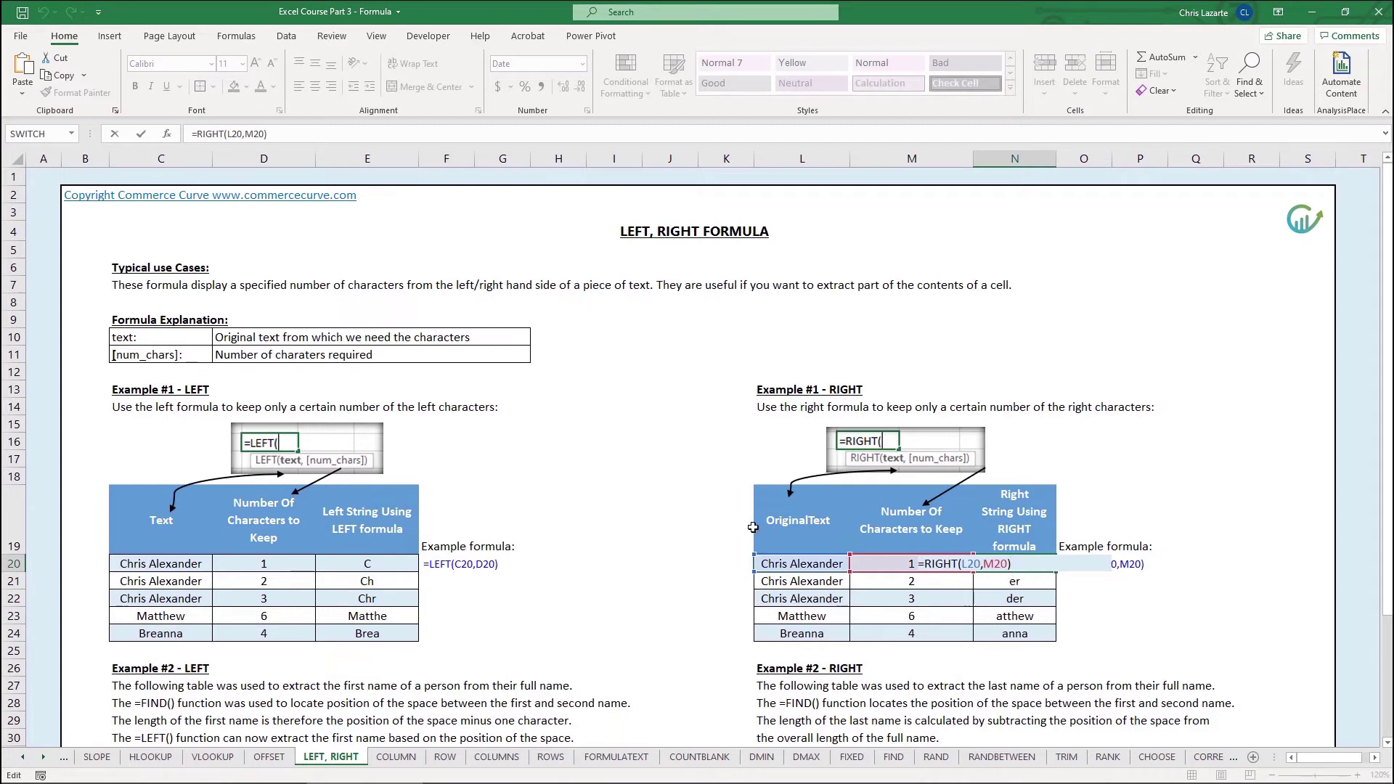
click(964, 565)
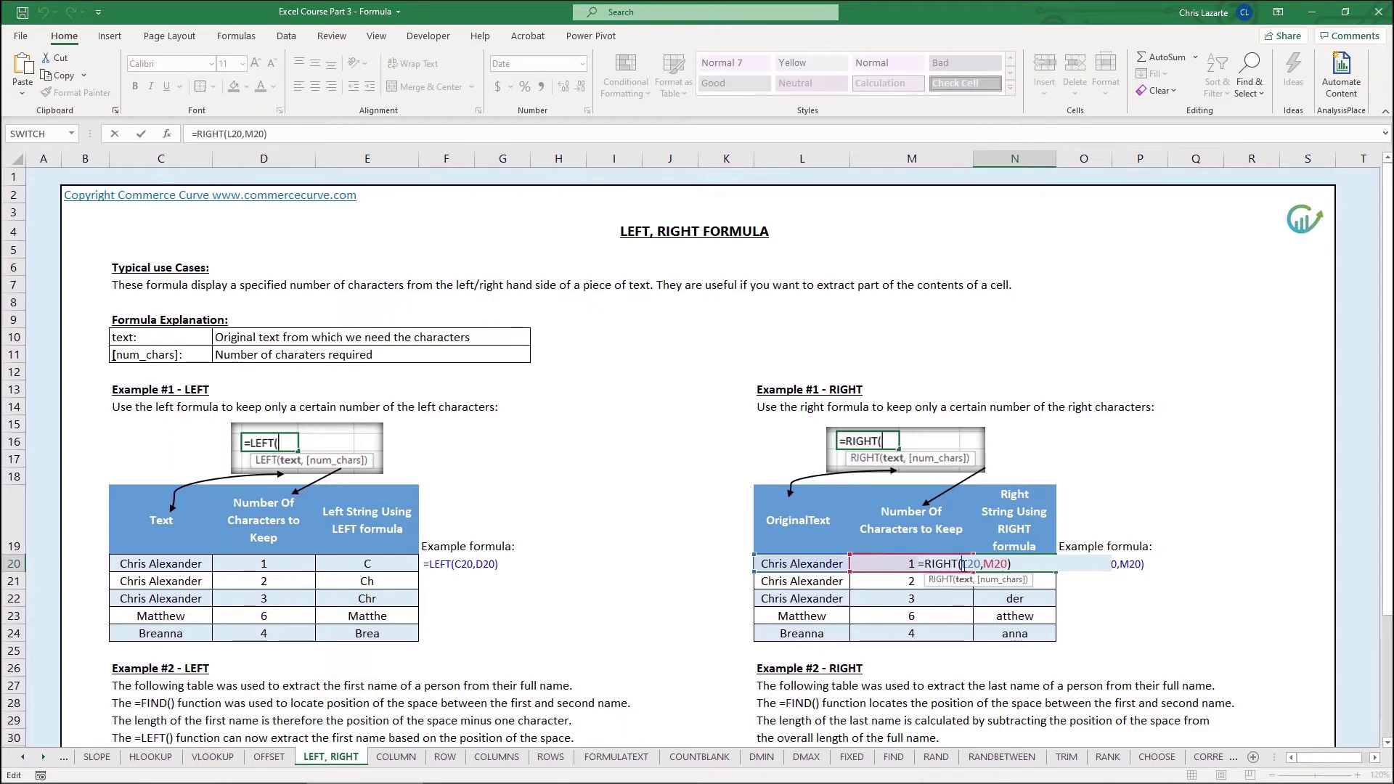
click(1001, 564)
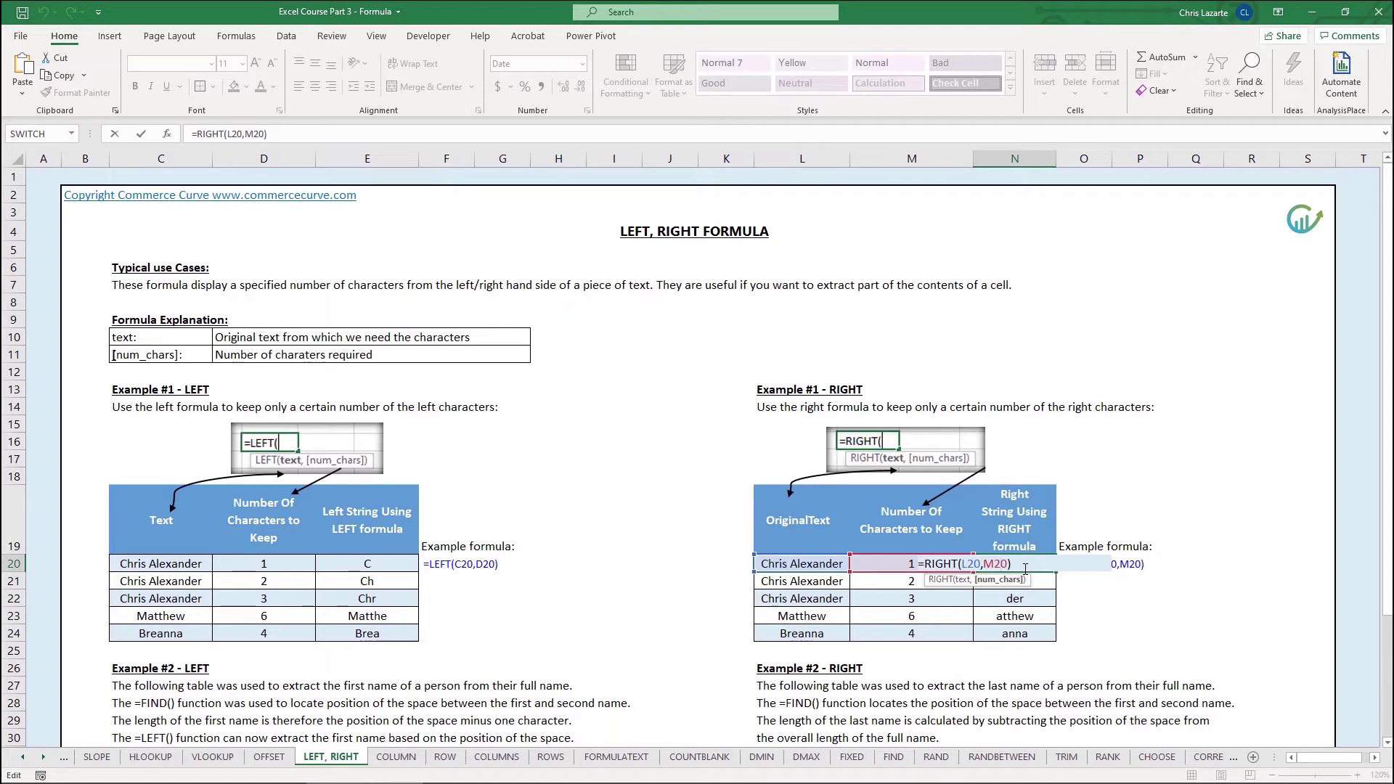
key(Return)
click(1019, 566)
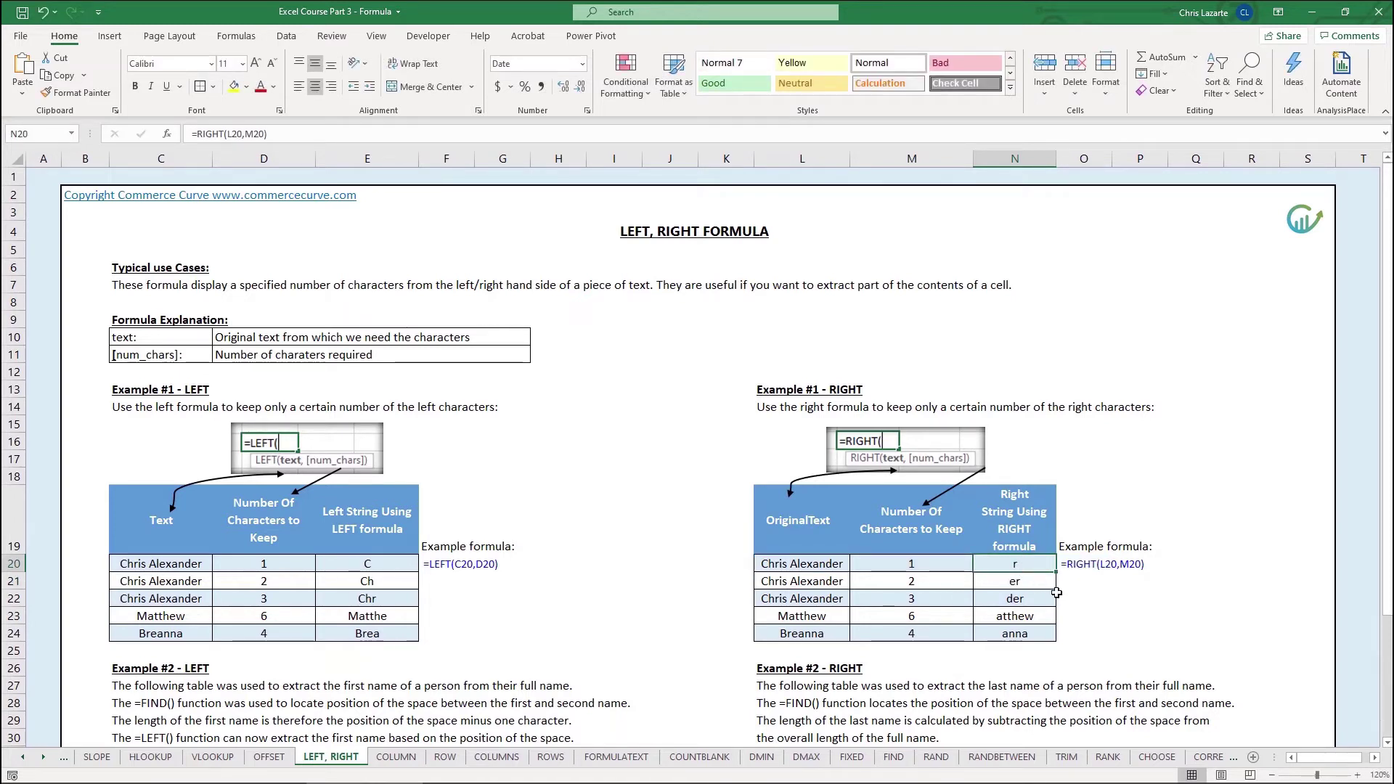
click(1041, 582)
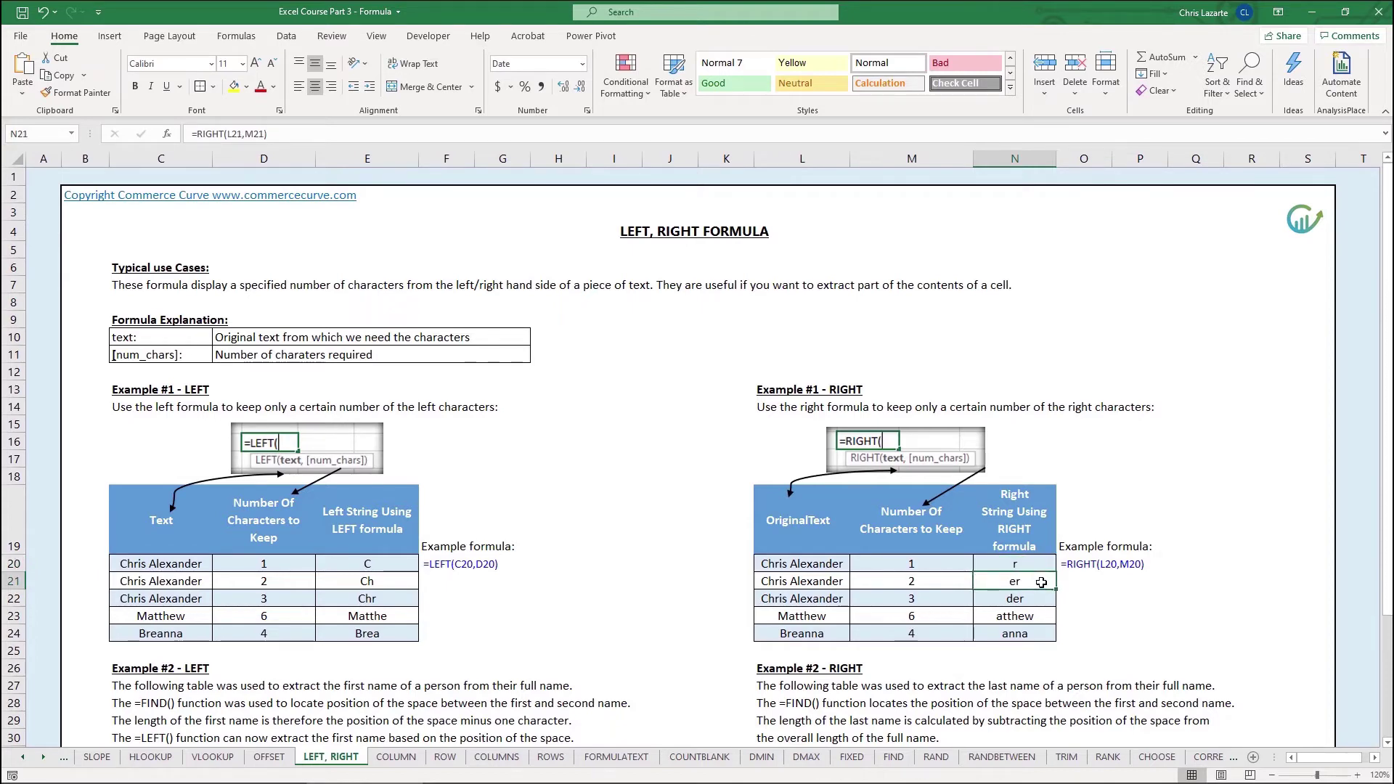
Examine each argument of the first-name formula in E33 of Example #2 - LEFT, including the nested FIND and the minus one
scroll(1040, 583, down, 4)
click(360, 573)
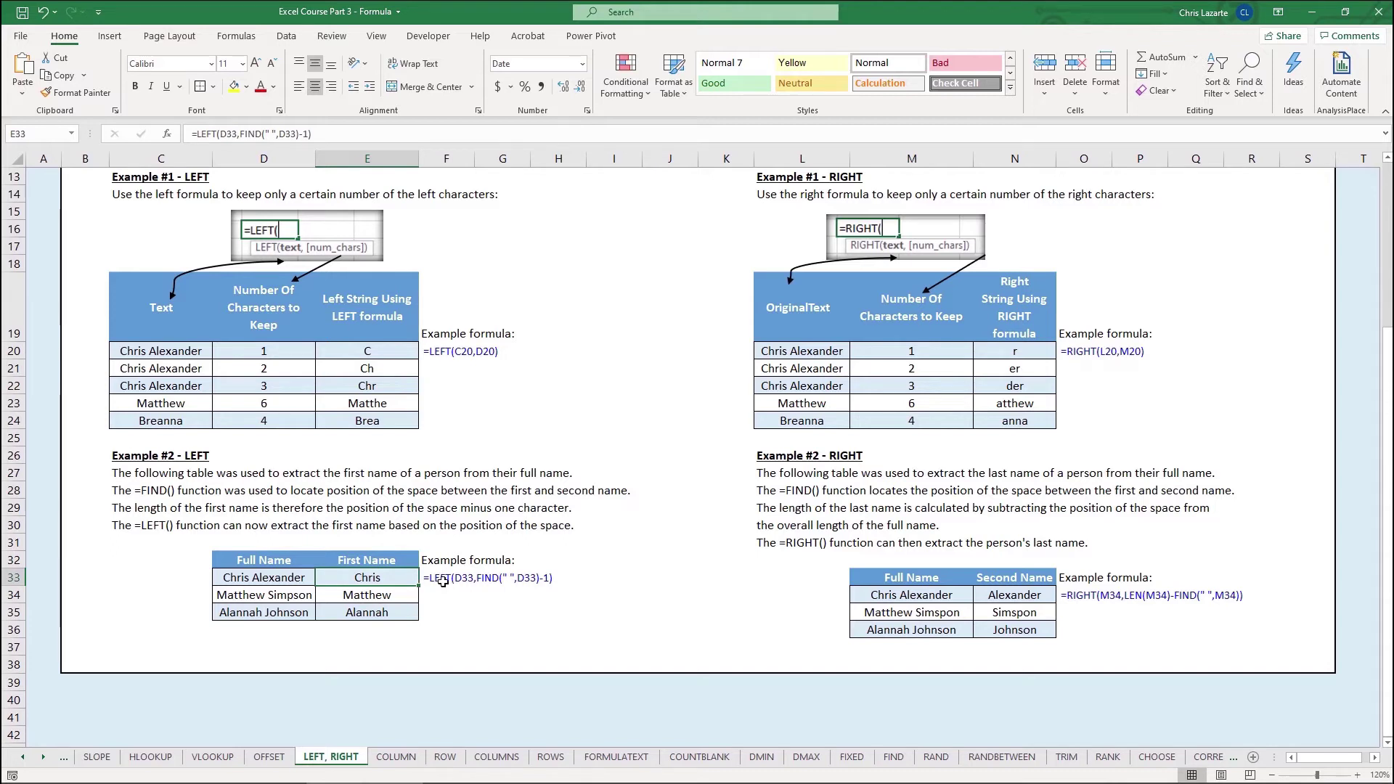
click(443, 578)
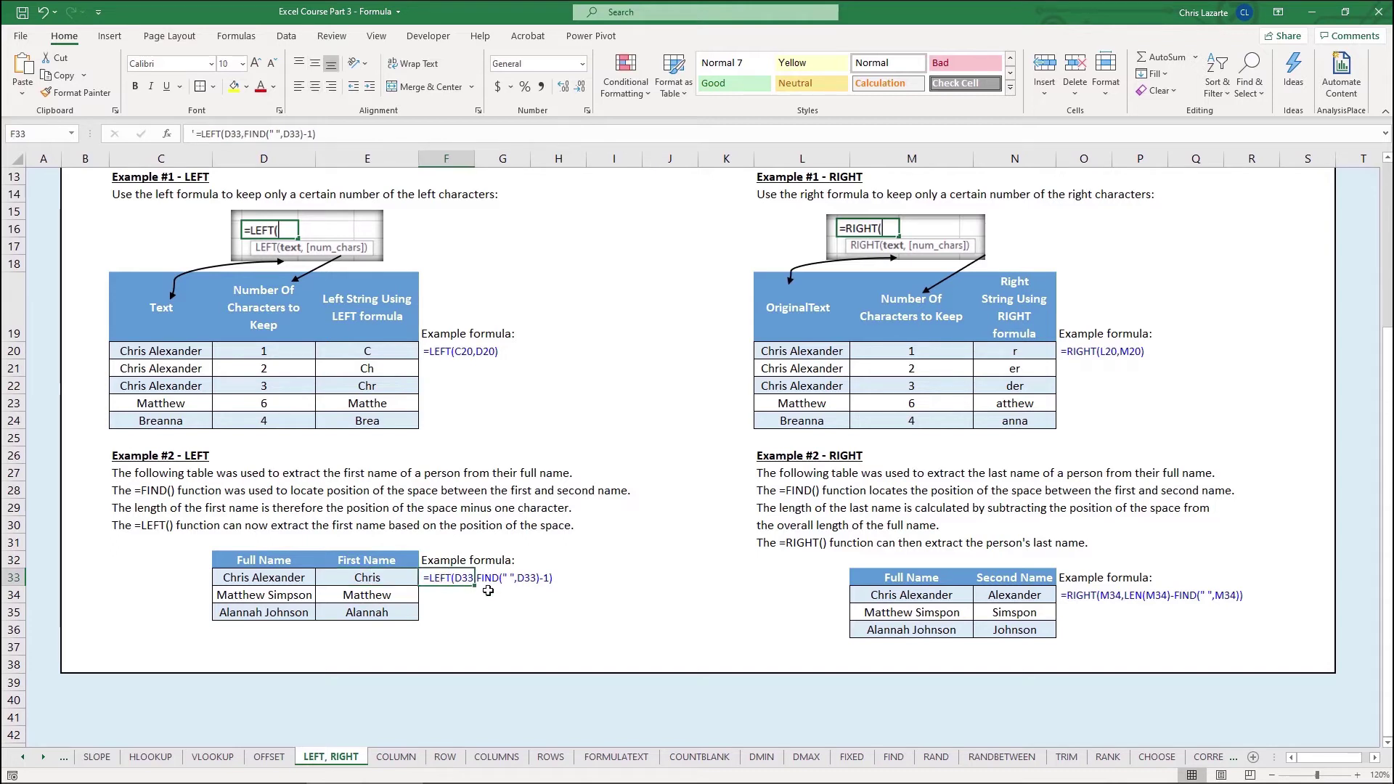
click(403, 577)
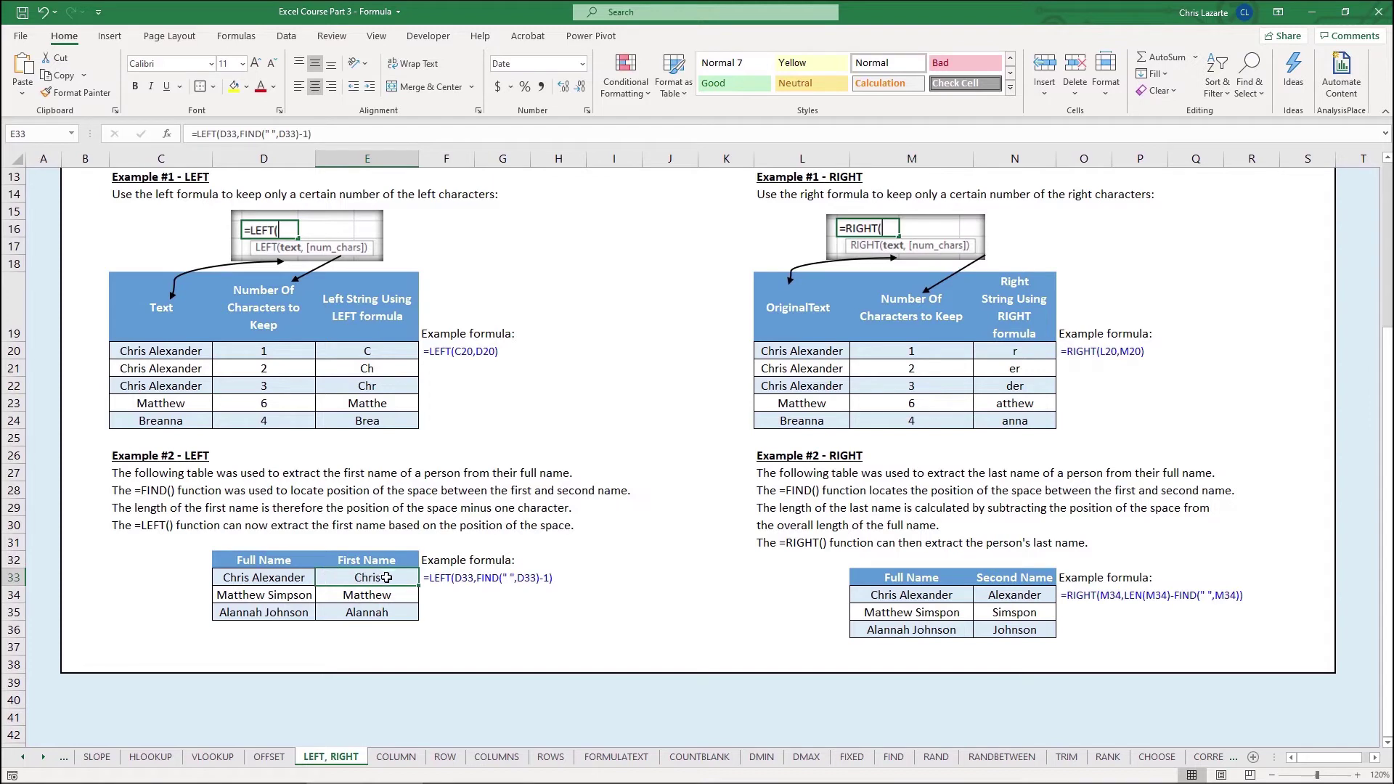
double_click(387, 577)
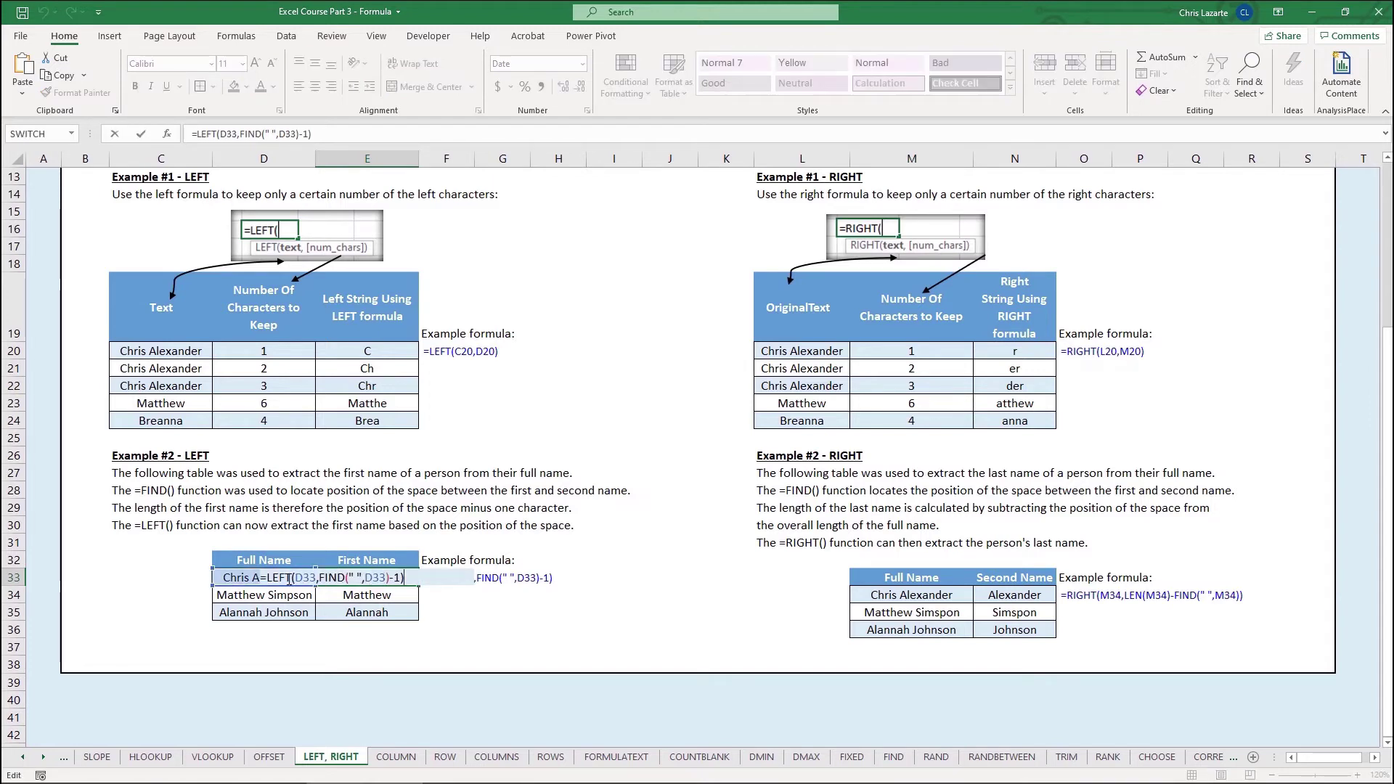
click(296, 579)
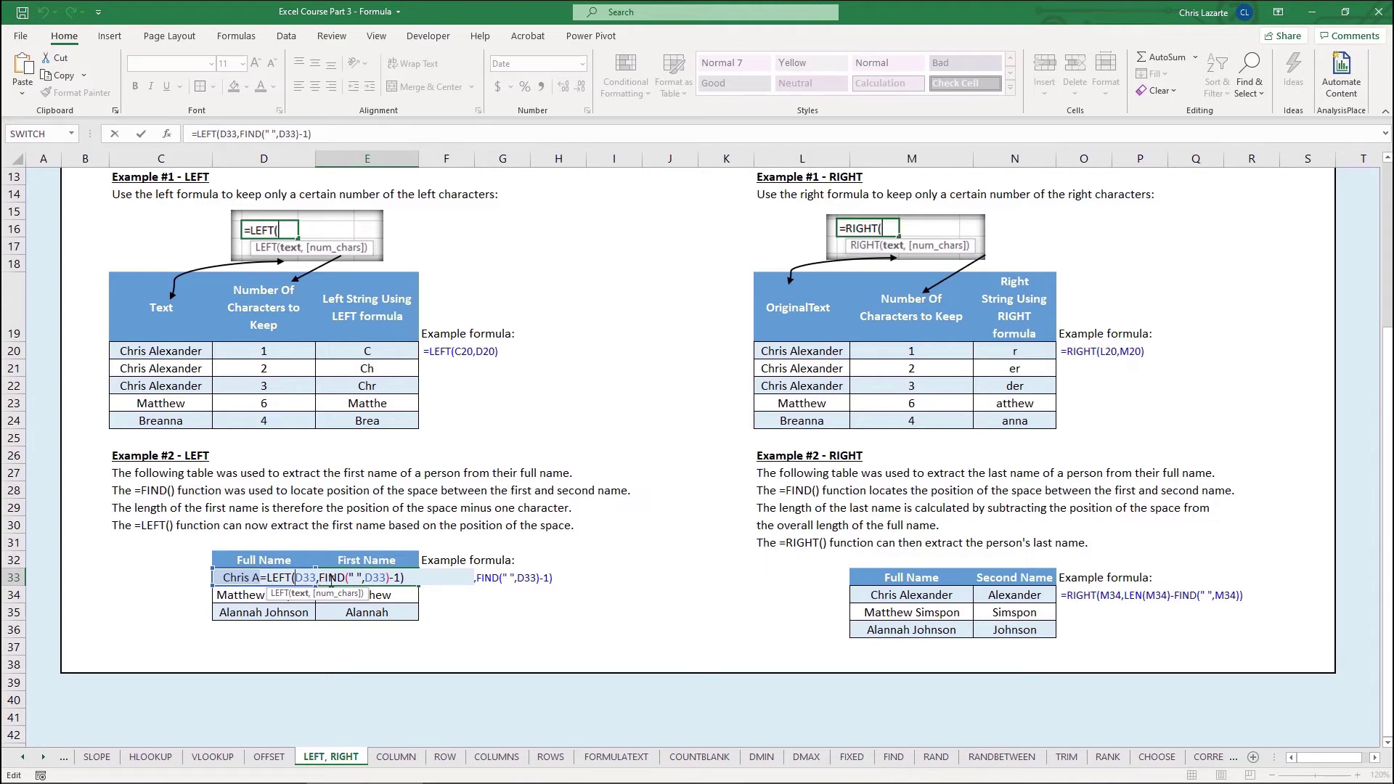
click(332, 580)
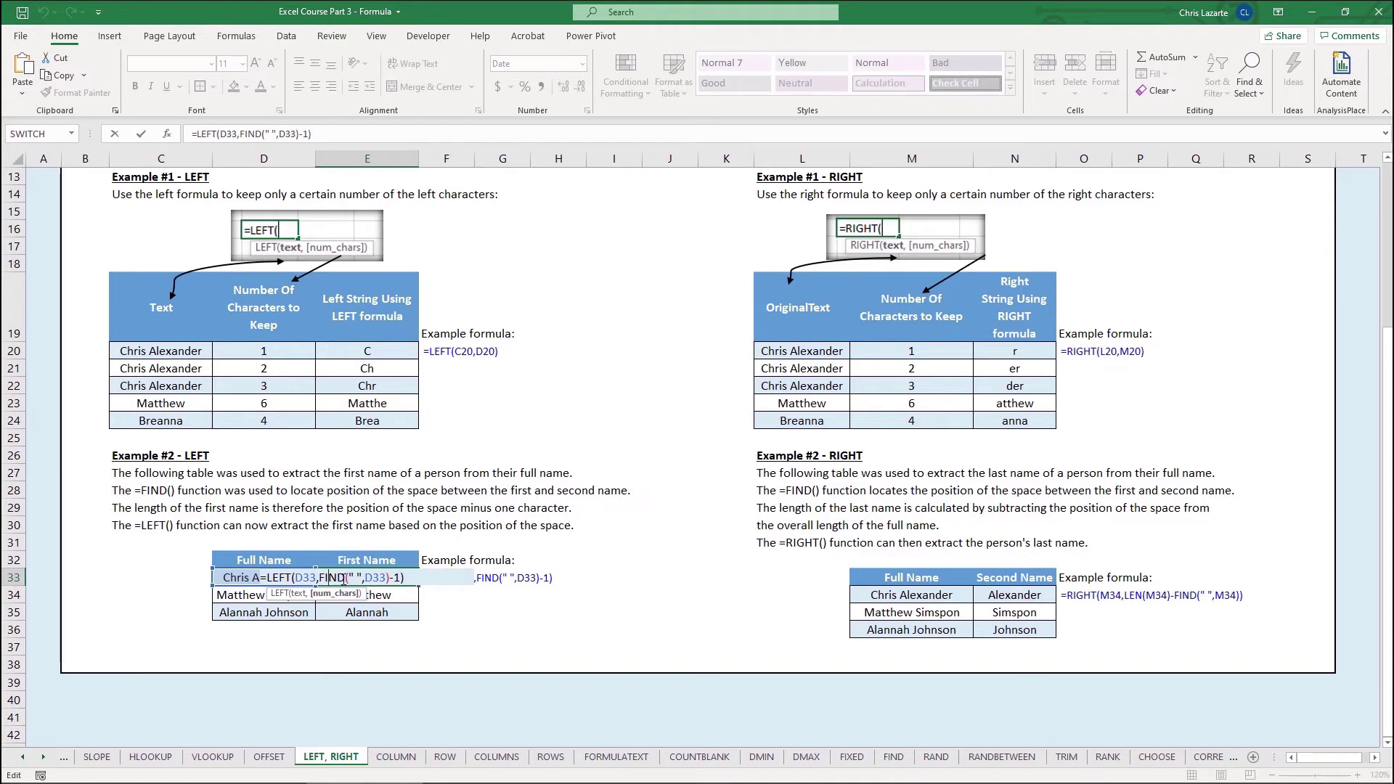
drag(348, 580, 363, 581)
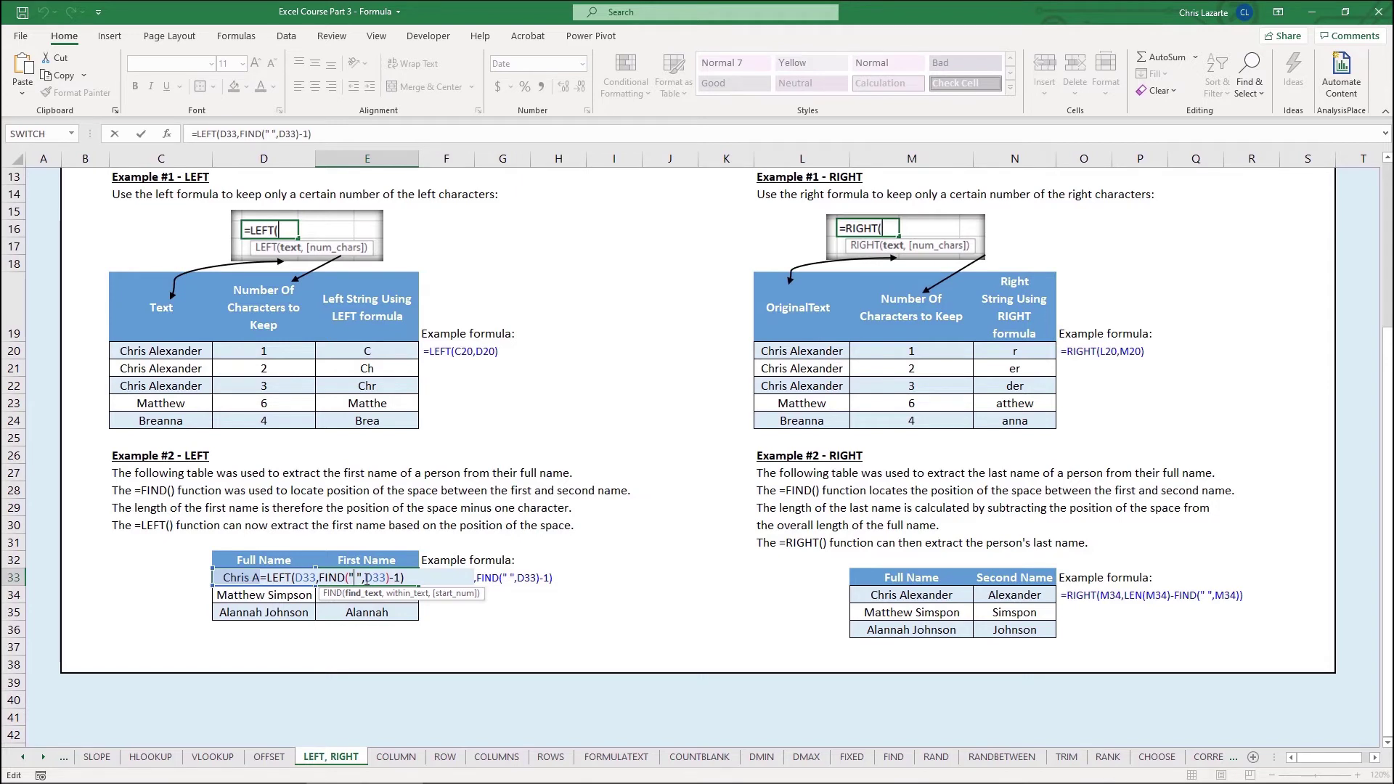
click(365, 578)
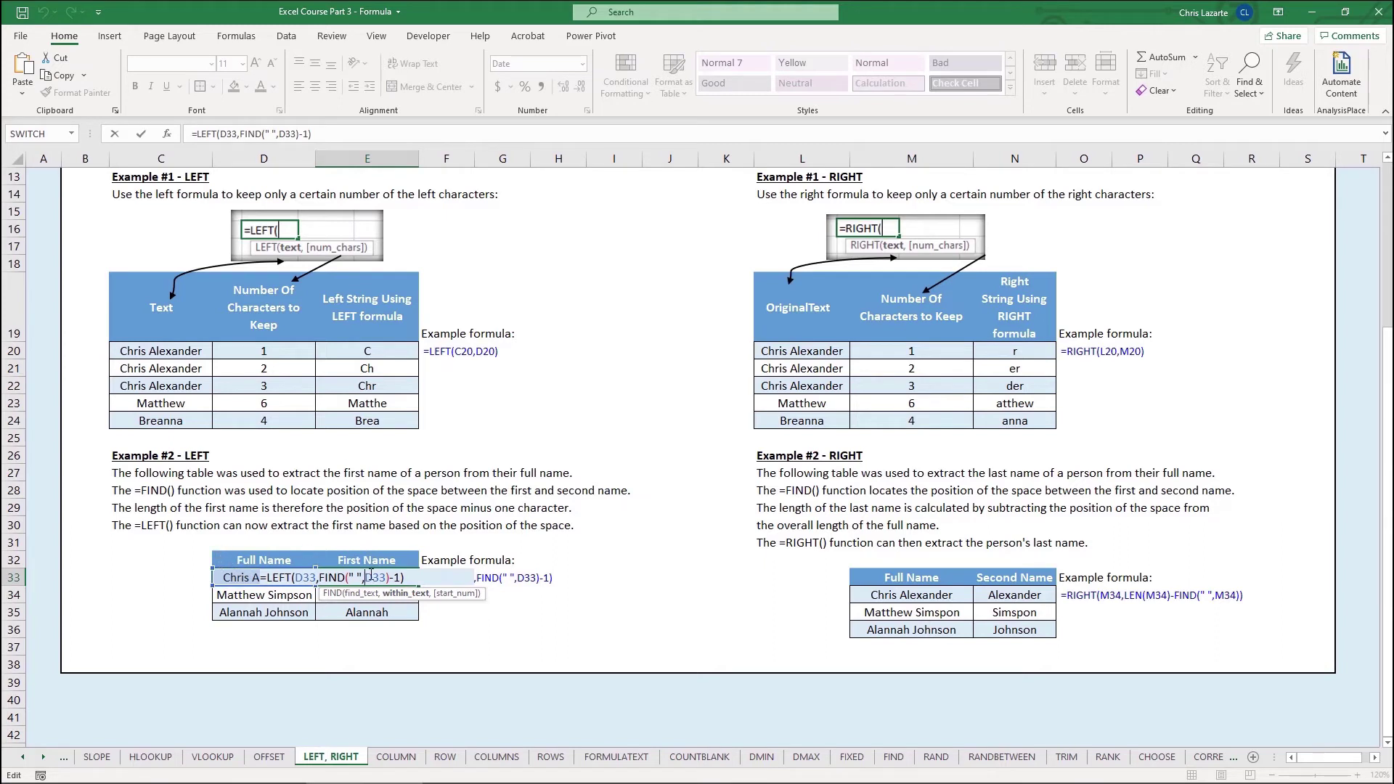
click(395, 578)
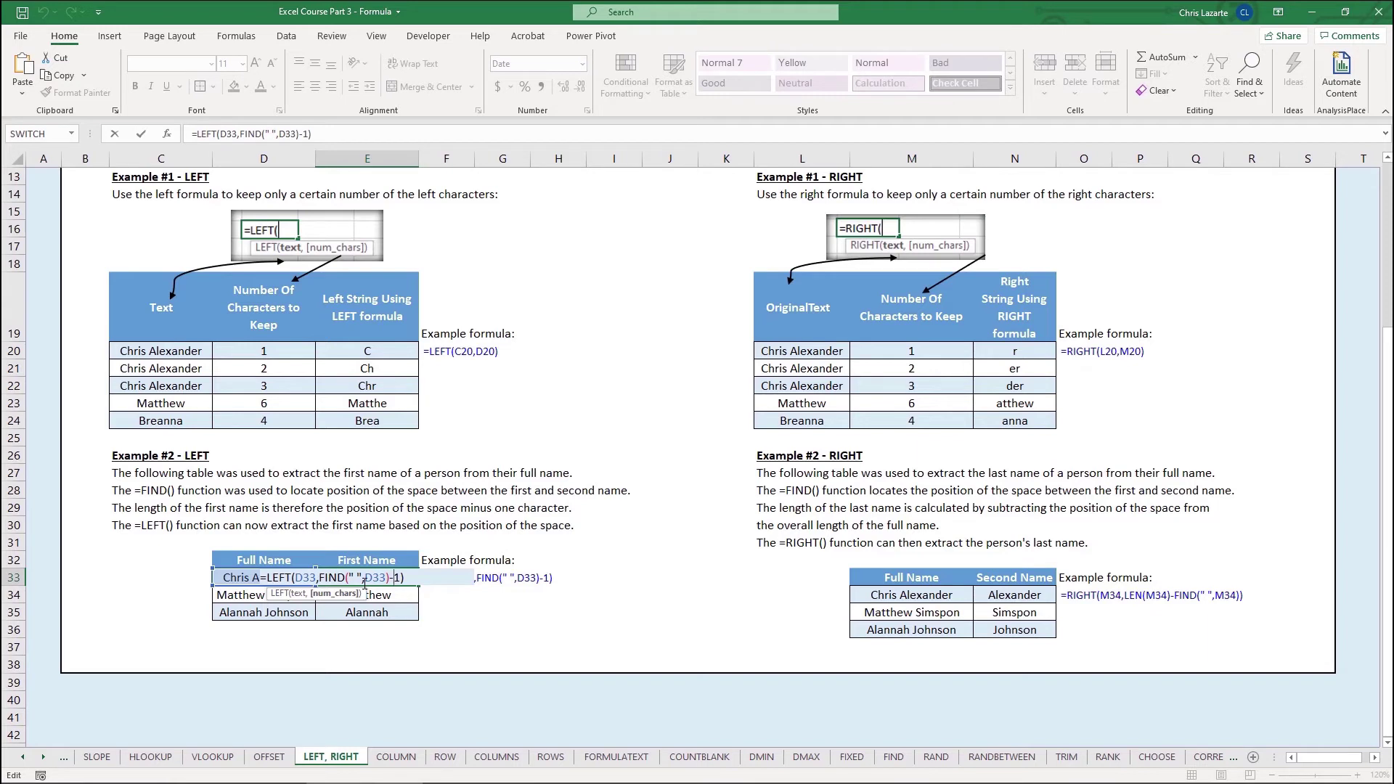
click(317, 577)
click(399, 577)
key(Return)
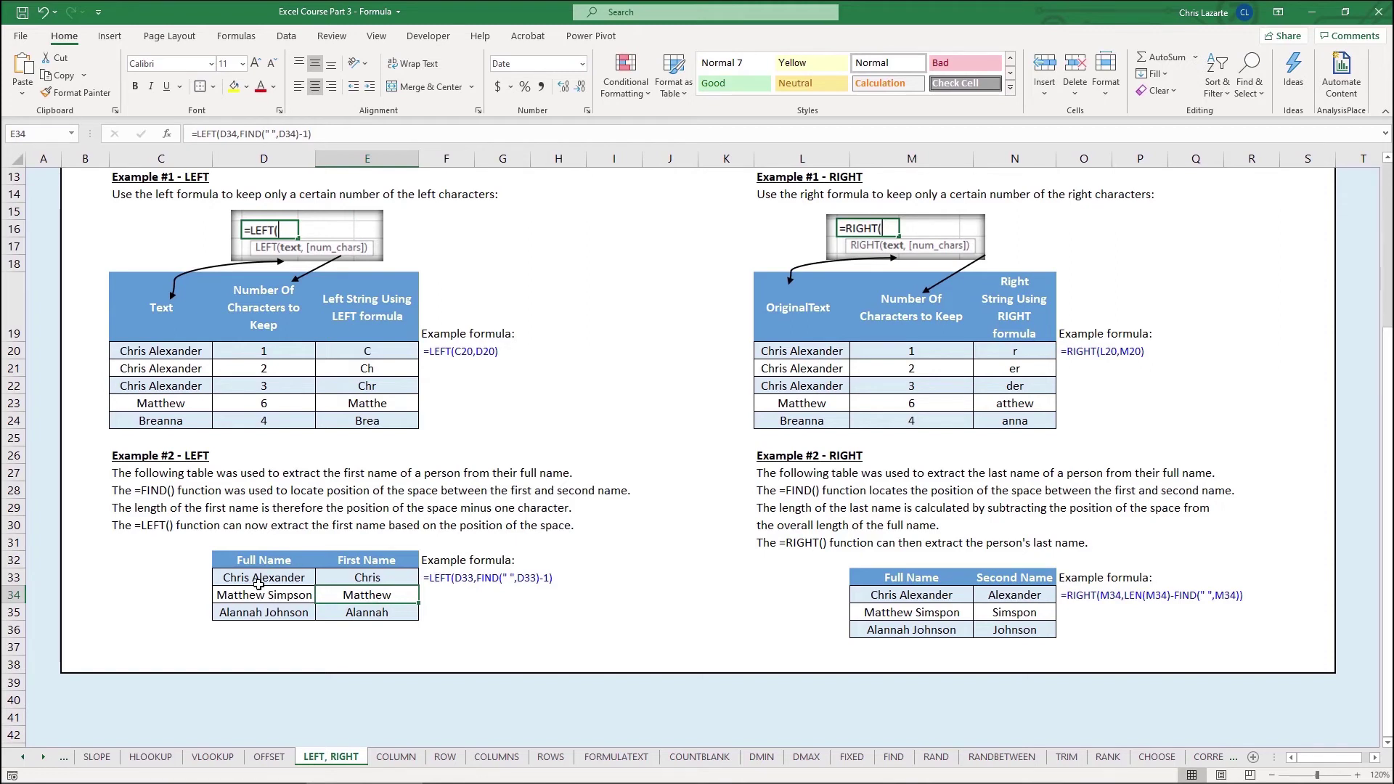
Compare the example formula in F33 with E33, review E33's text argument again, and check the first-name formula in E34
click(473, 576)
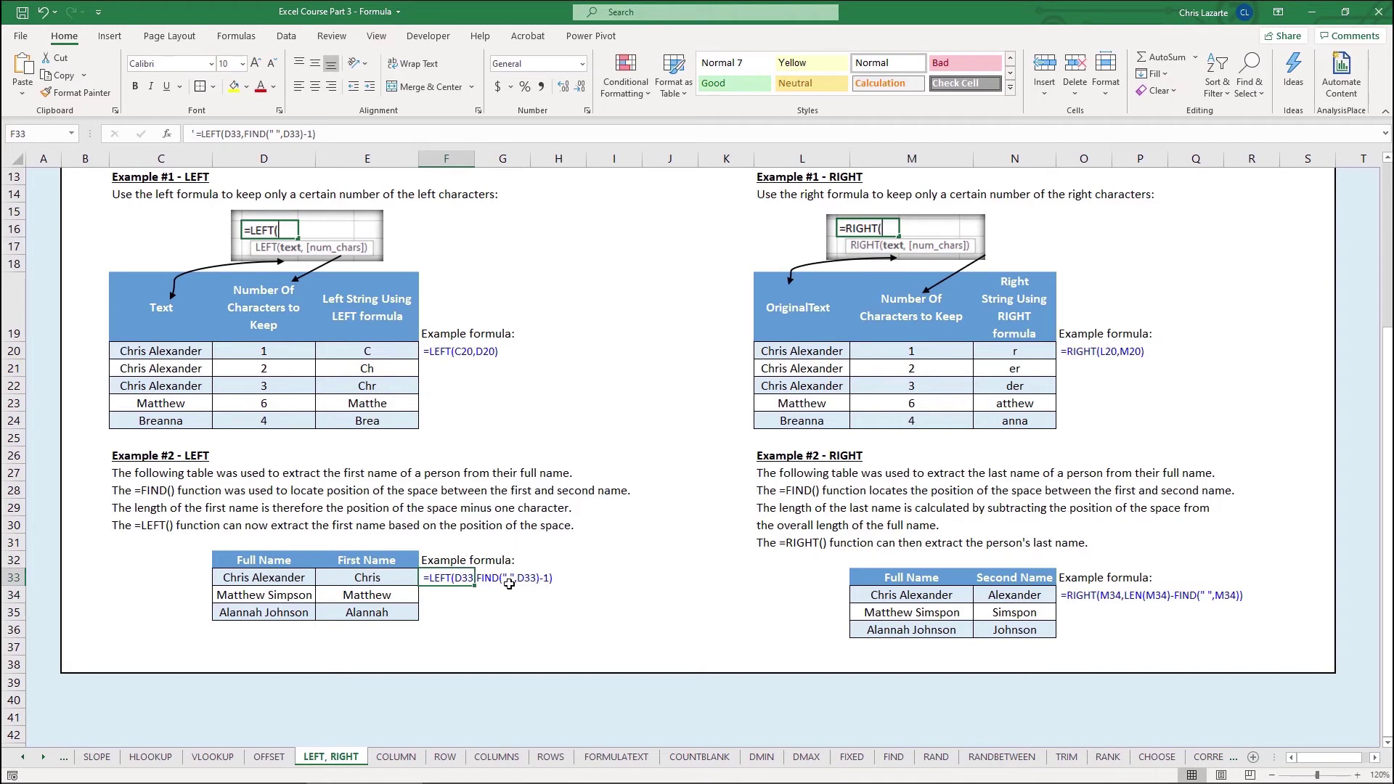
click(381, 581)
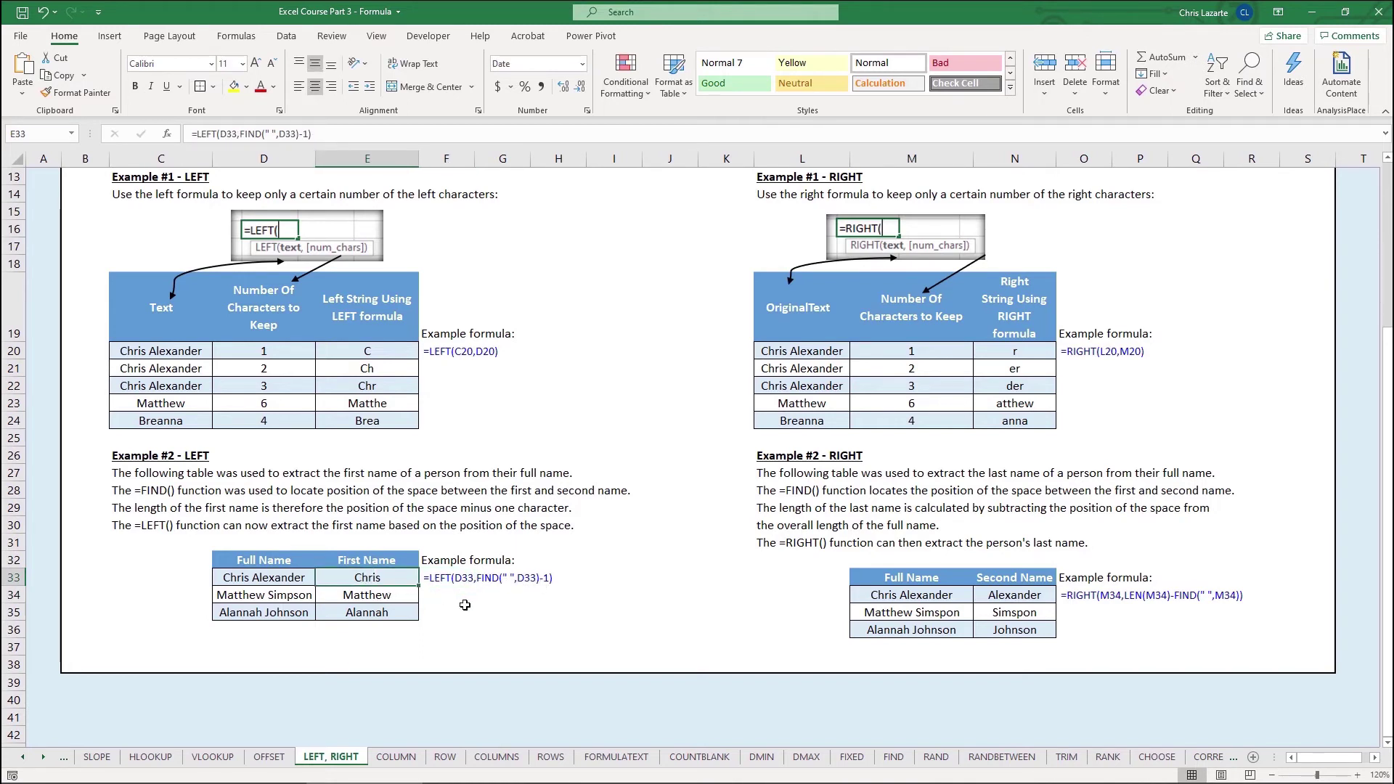
key(F2)
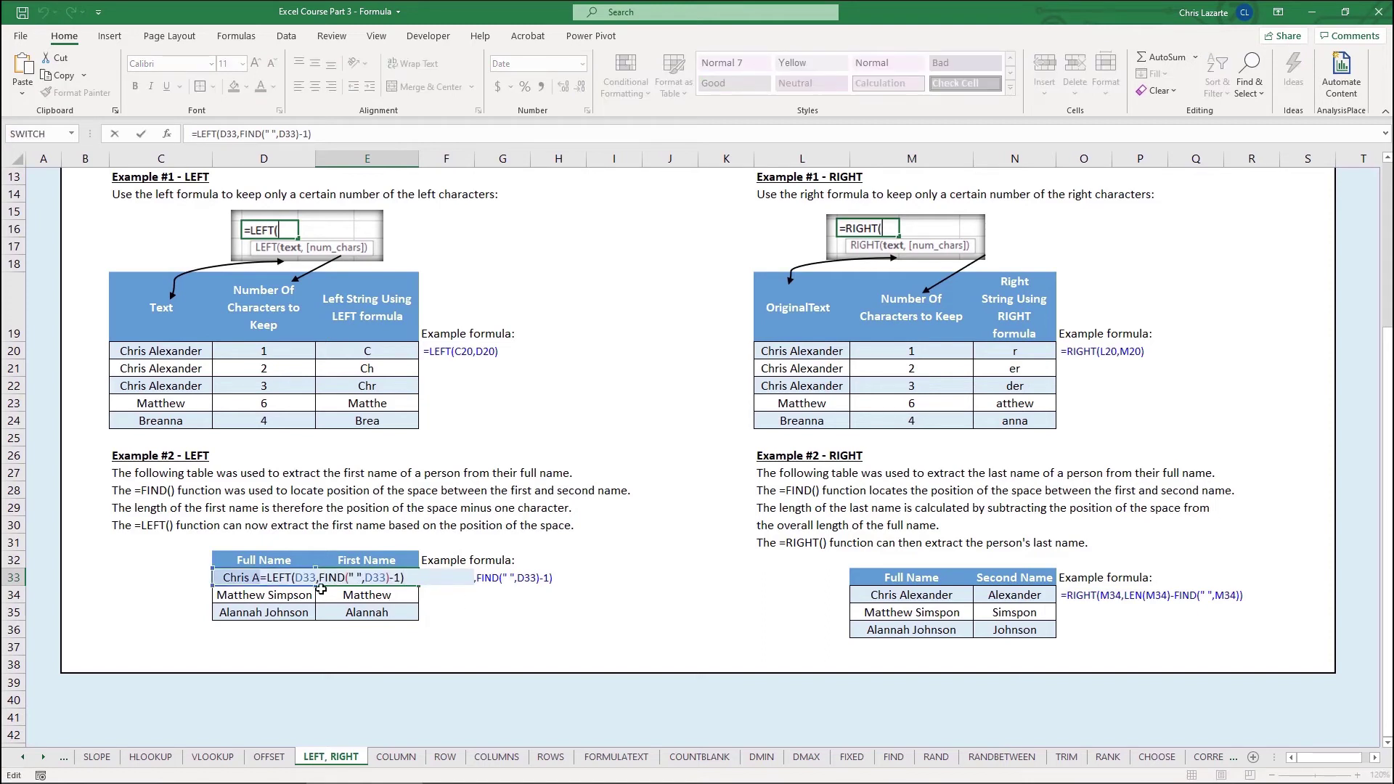
click(296, 577)
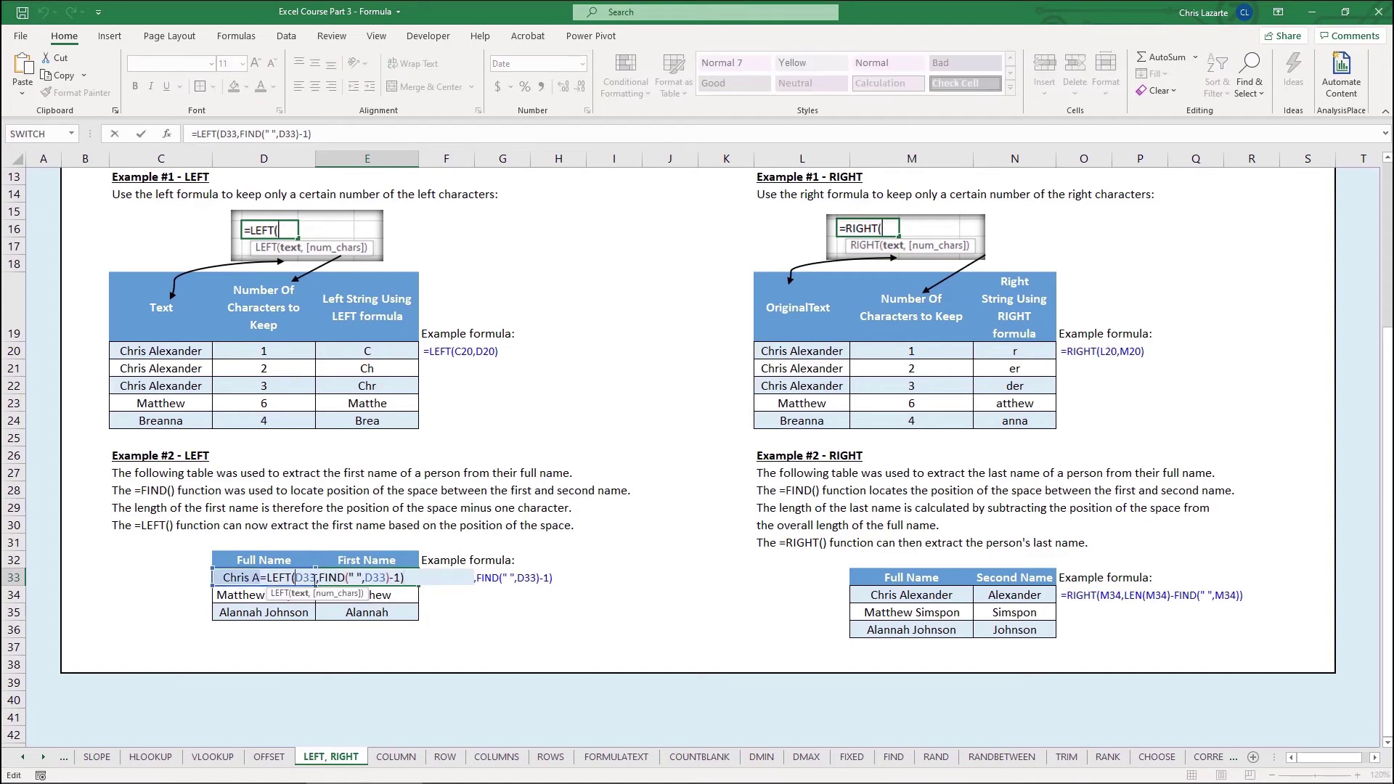
click(288, 574)
click(304, 579)
key(Return)
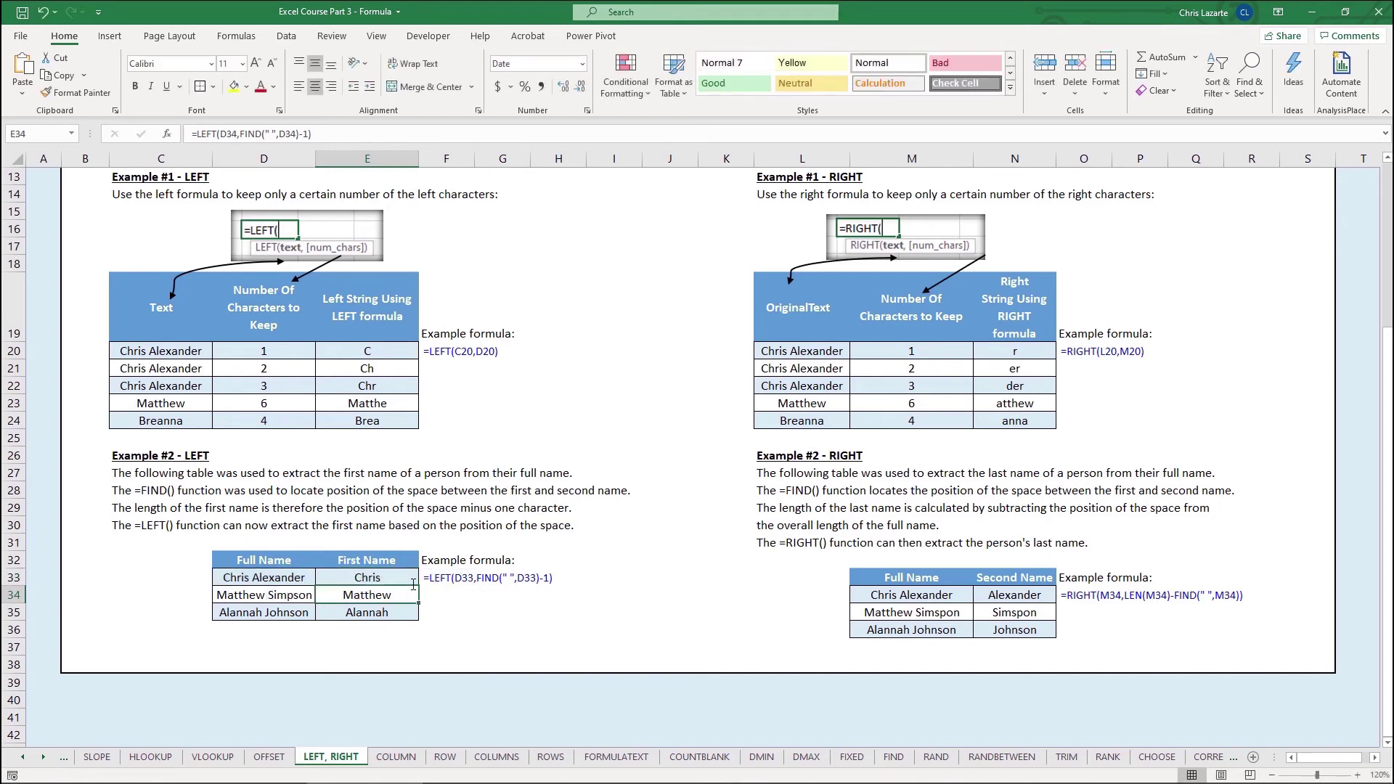
click(392, 578)
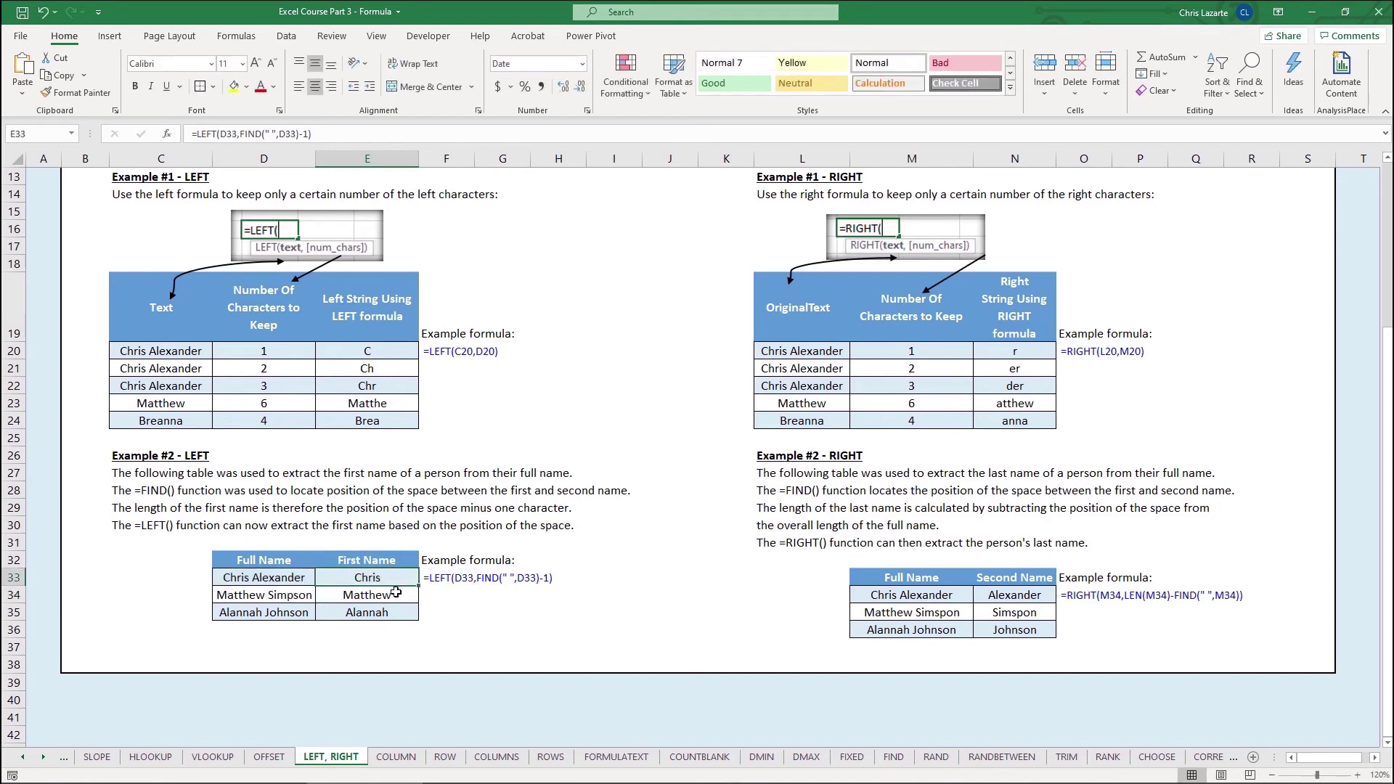
click(394, 595)
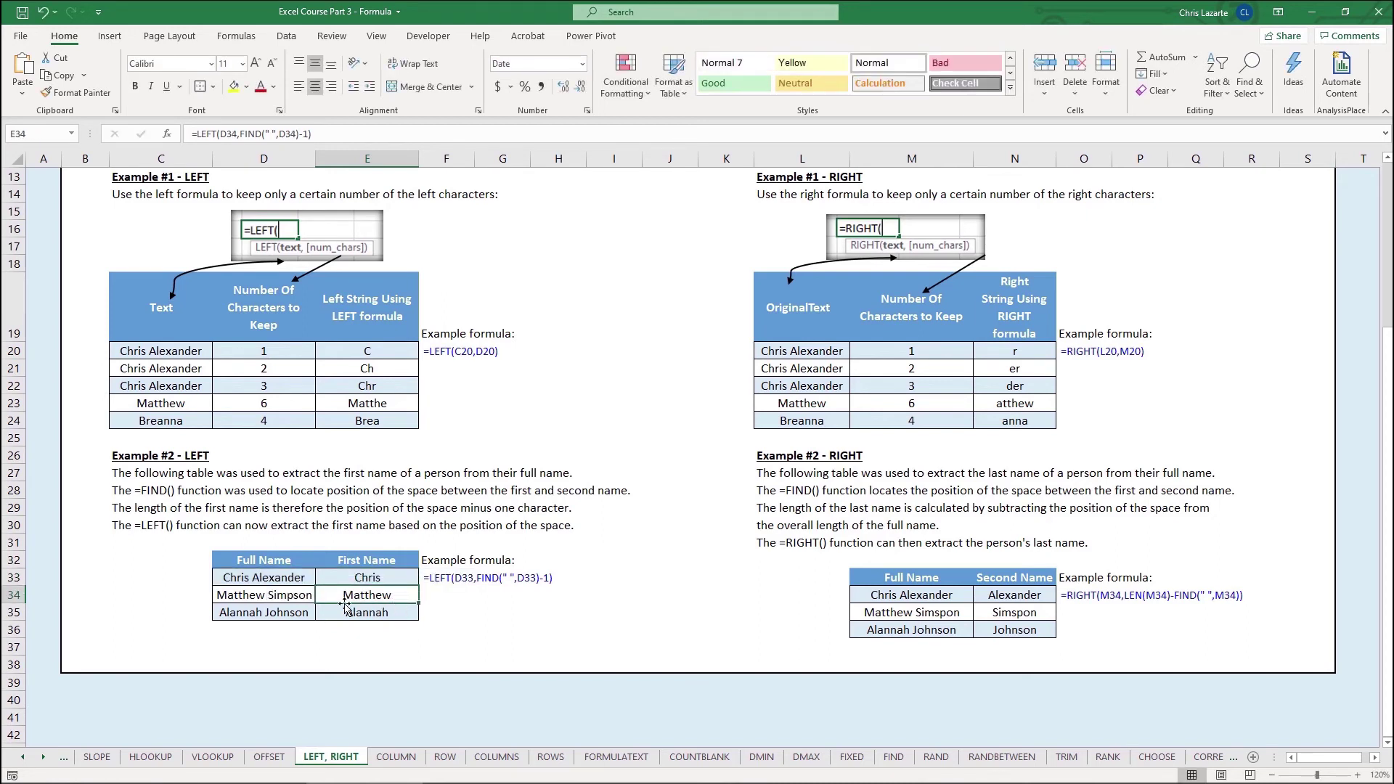
Review the cell references in E34's first-name formula, and inspect the text and num_chars arguments of the last-name formula in N34
key(F2)
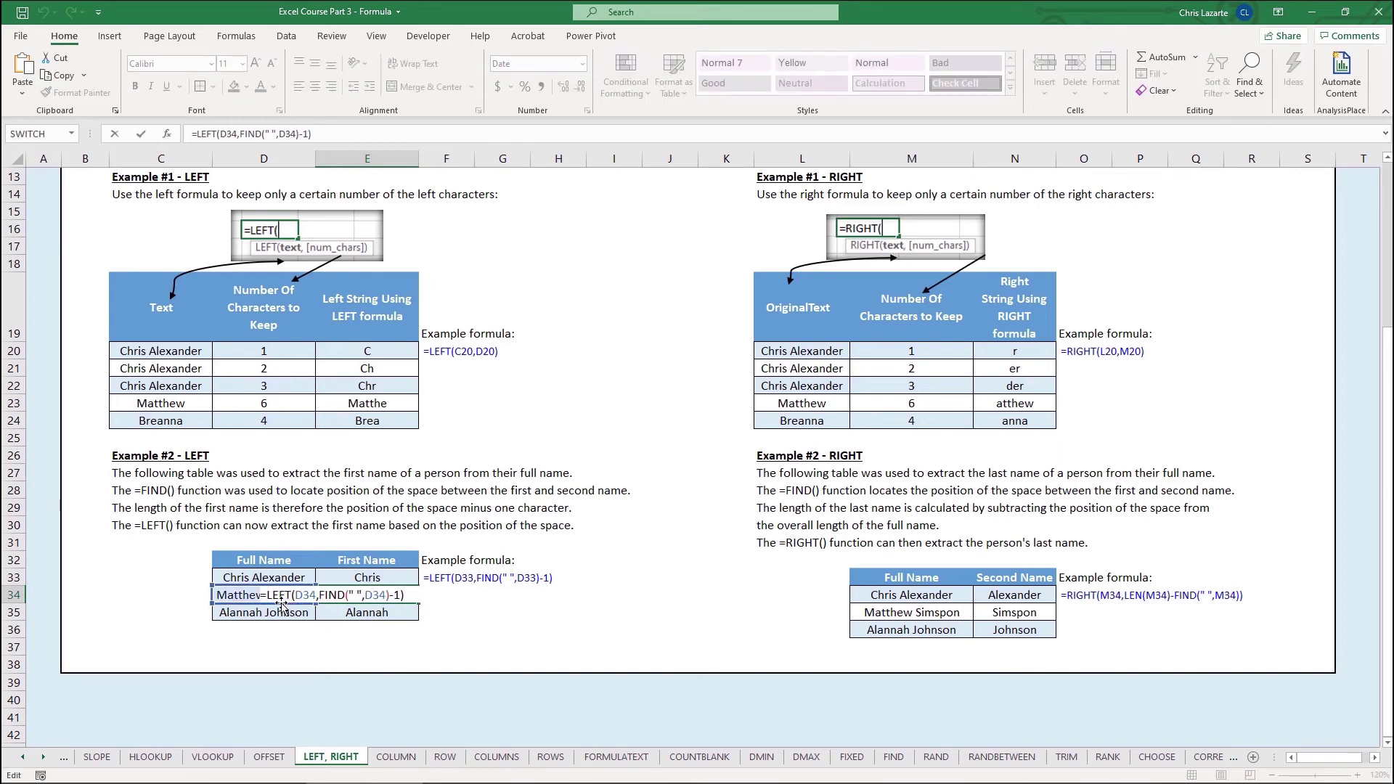
key(ctrl+Return)
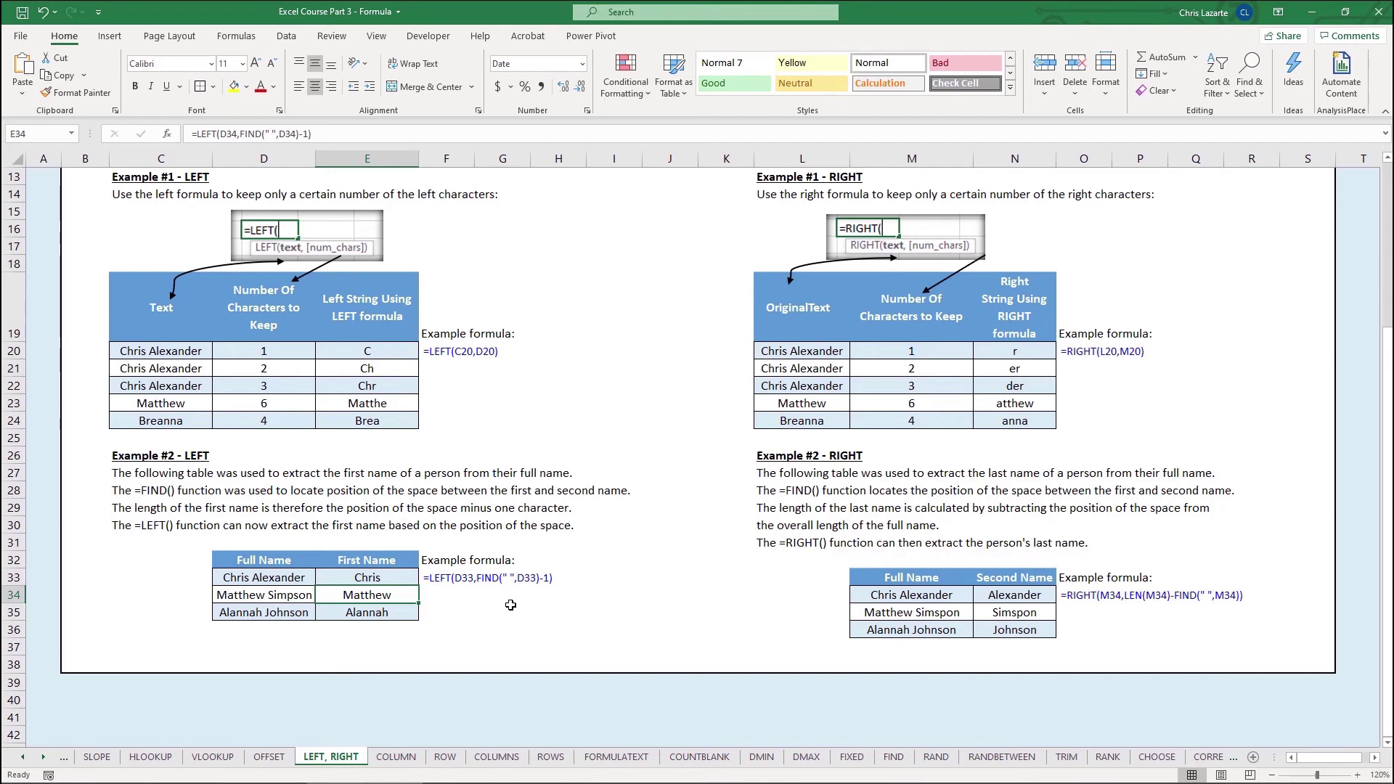
double_click(1014, 594)
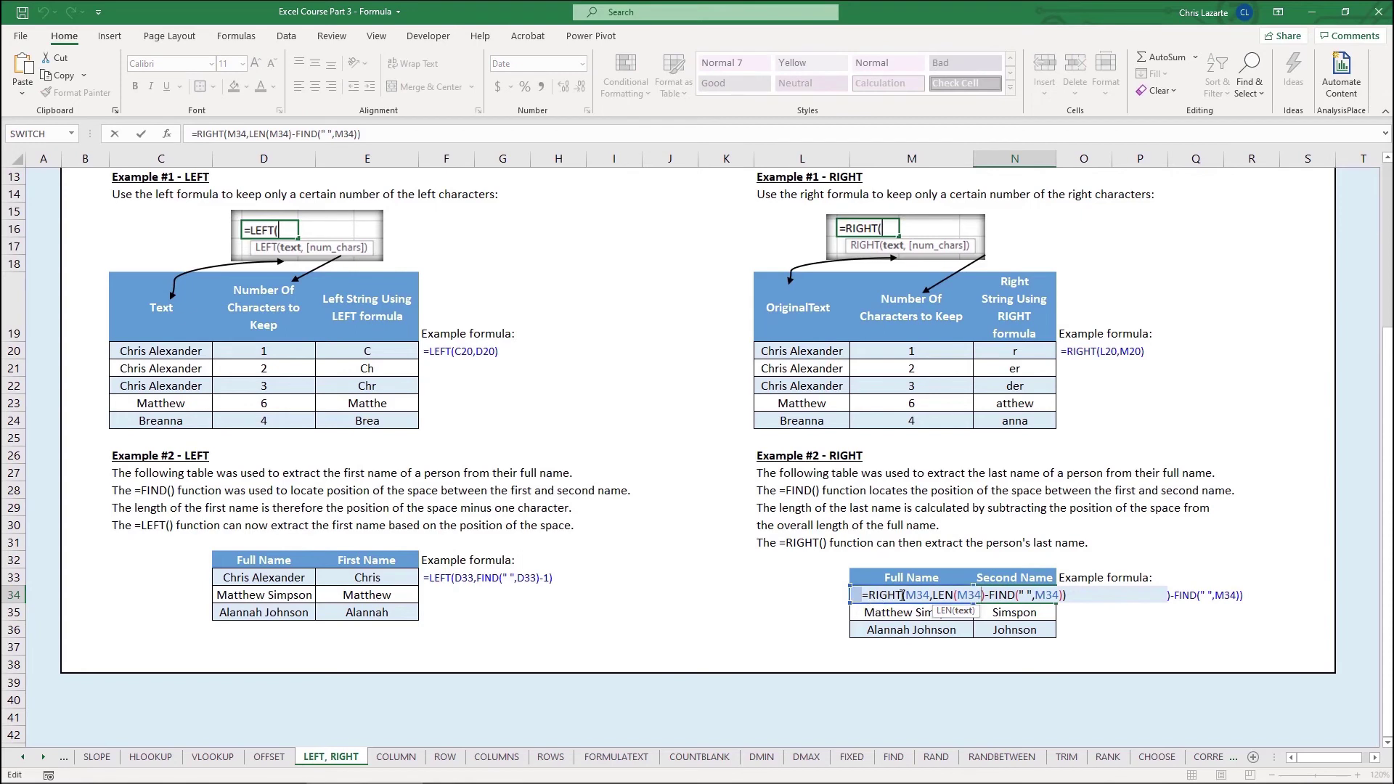
click(905, 595)
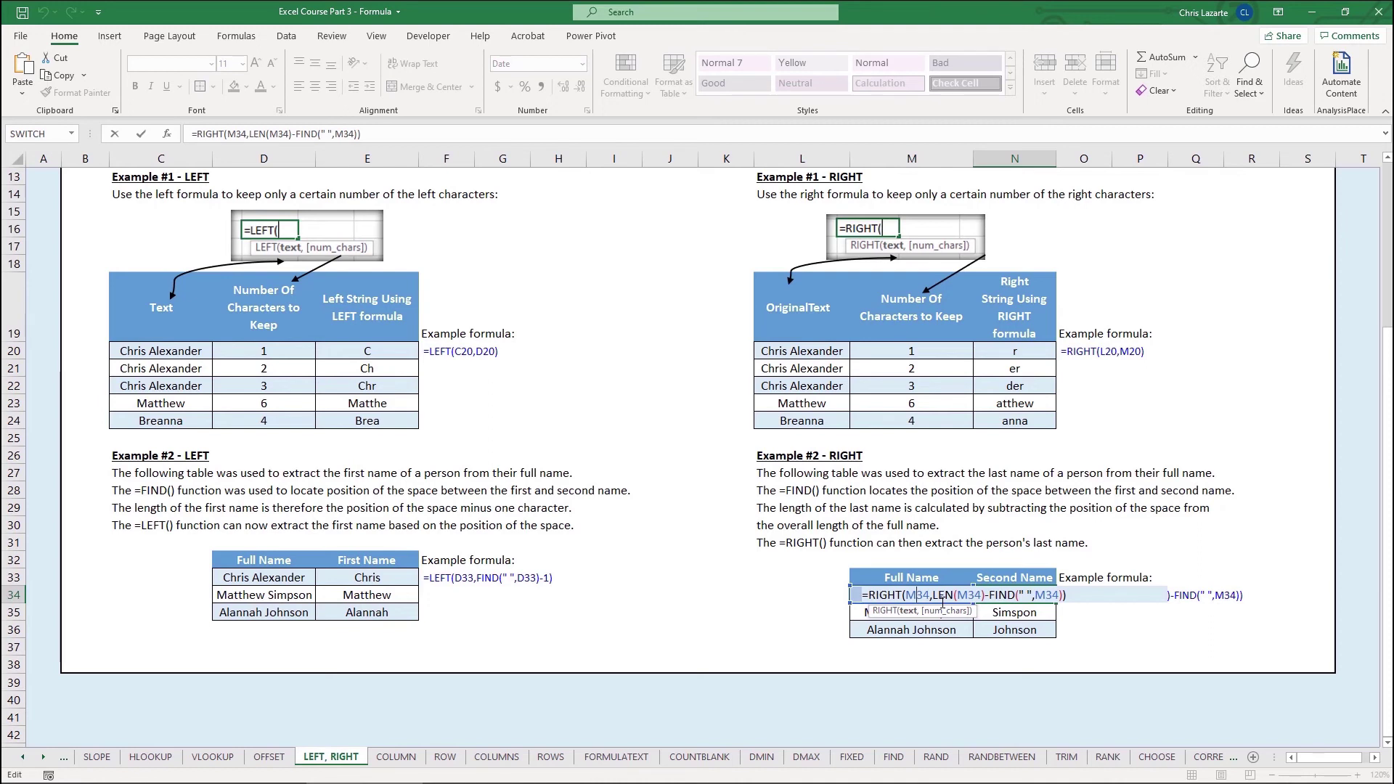
click(942, 603)
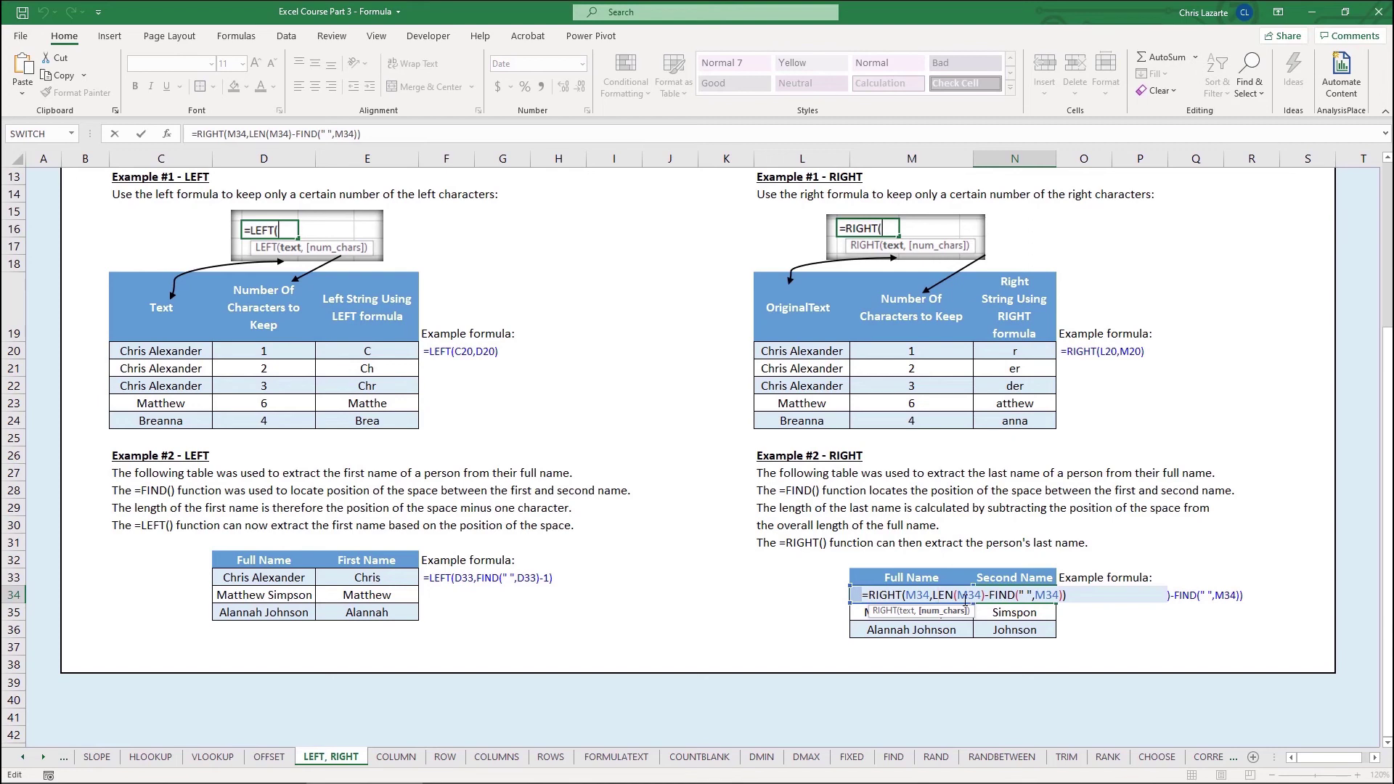
key(Return)
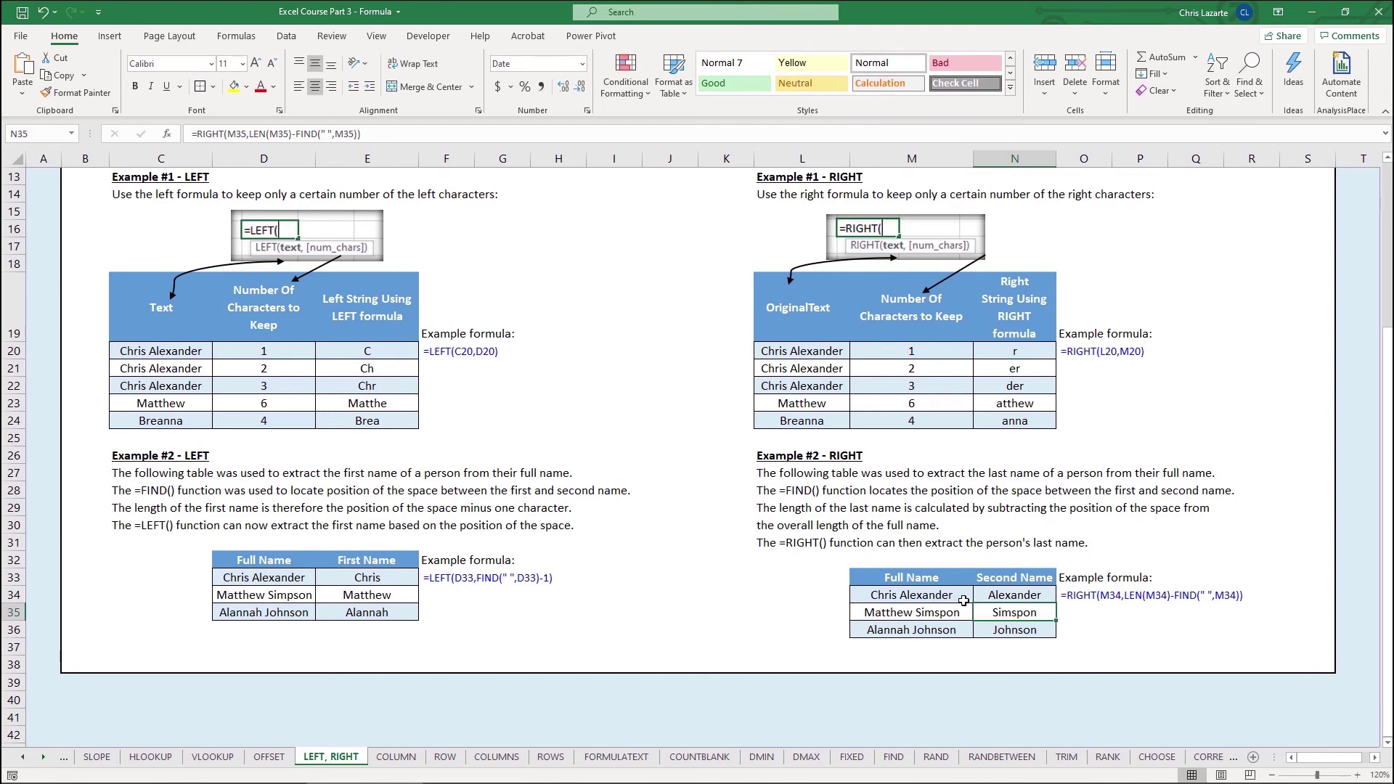
Examine the LEN part and the nested FIND's find_text and within_text arguments in N34, and check the last-name formula in N35
click(1006, 599)
double_click(1006, 599)
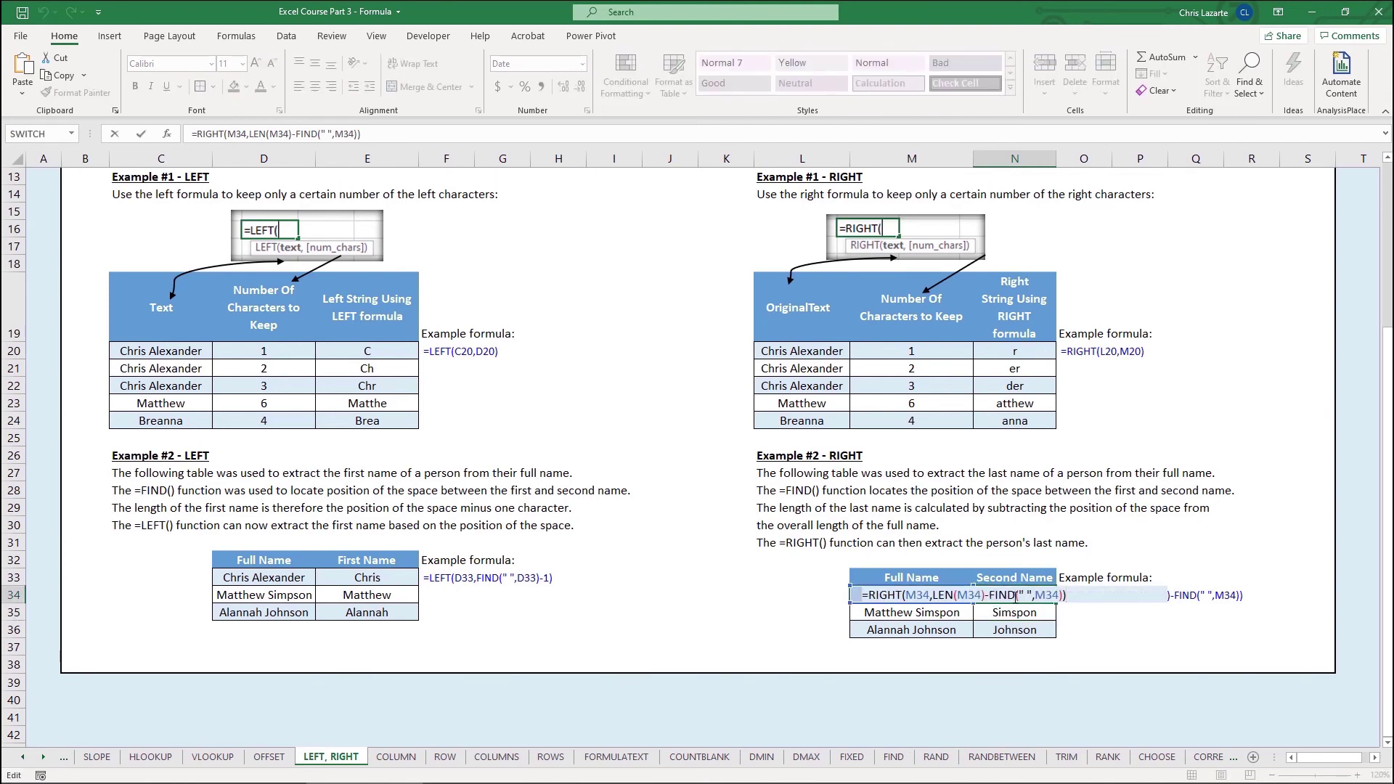
click(950, 594)
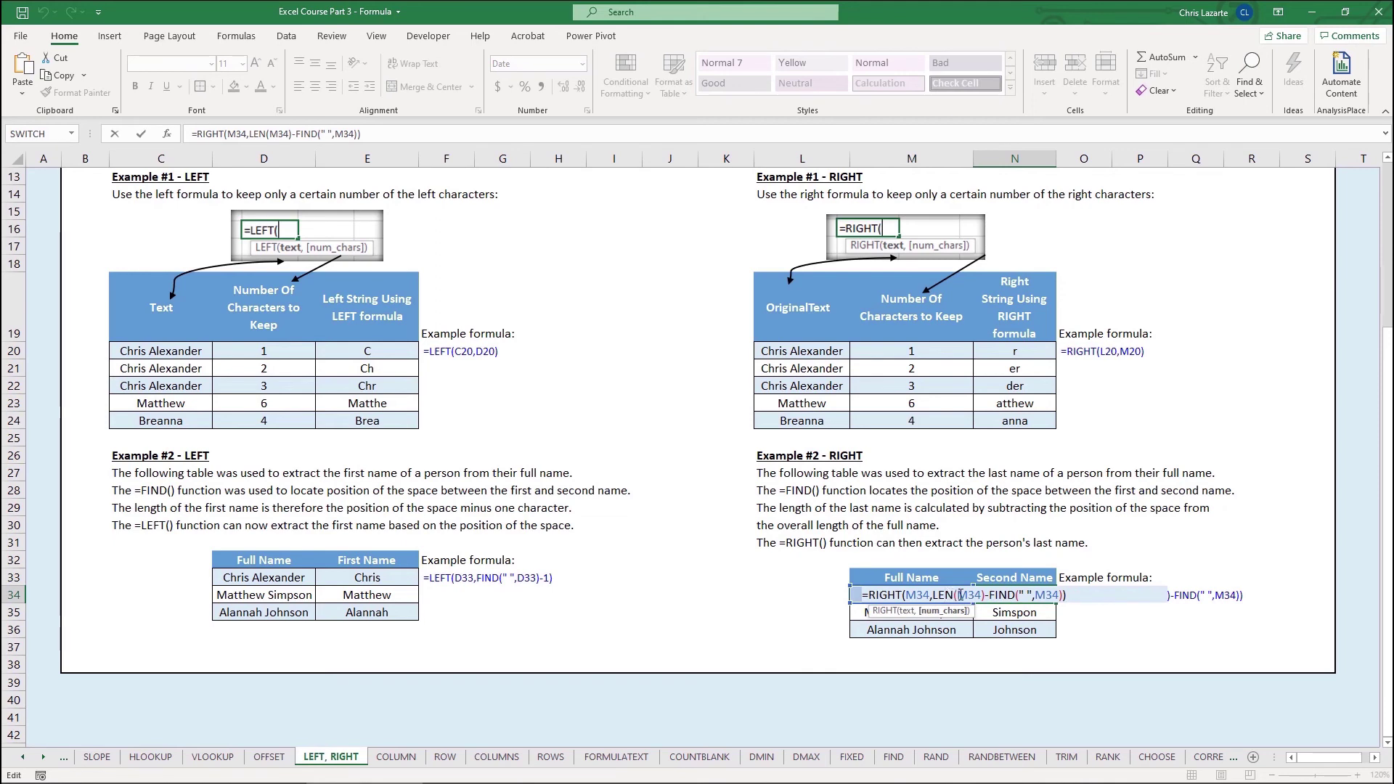
click(956, 595)
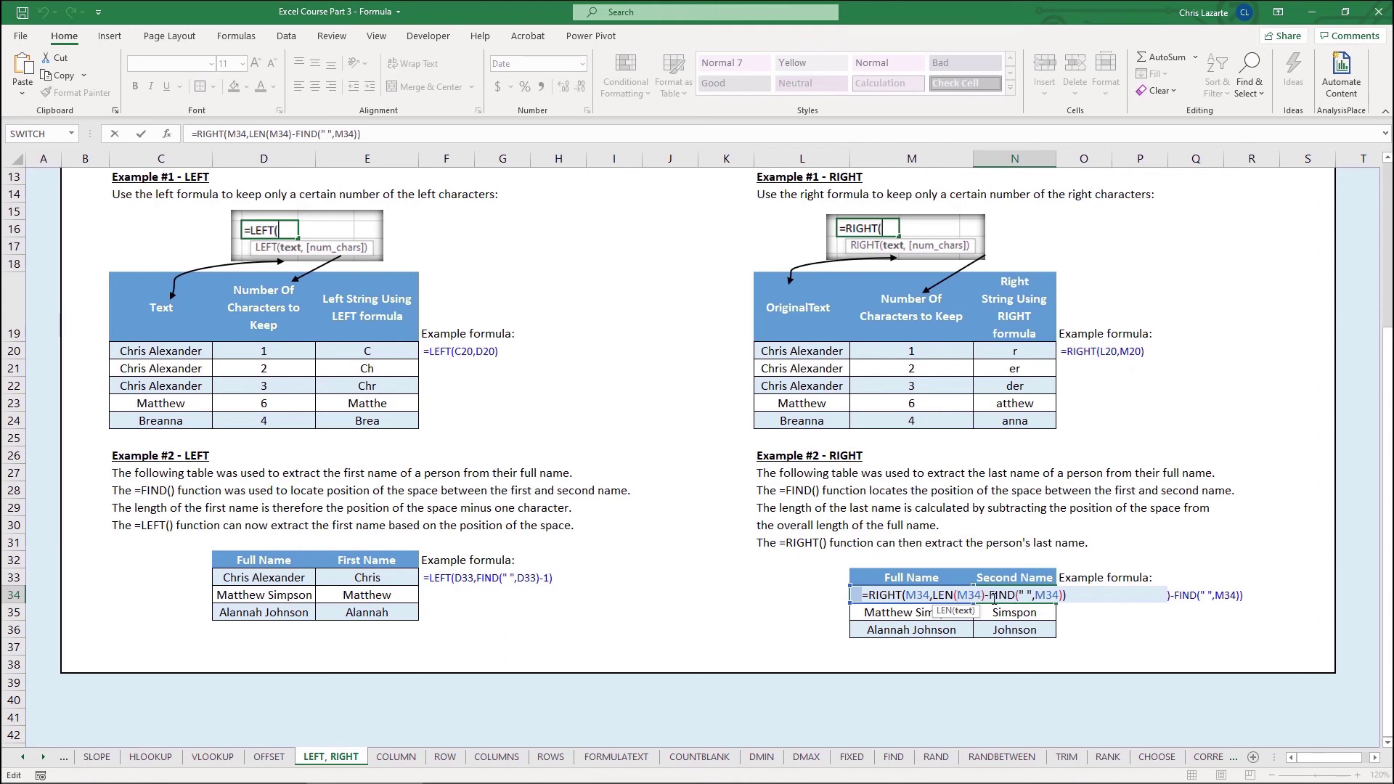
click(993, 595)
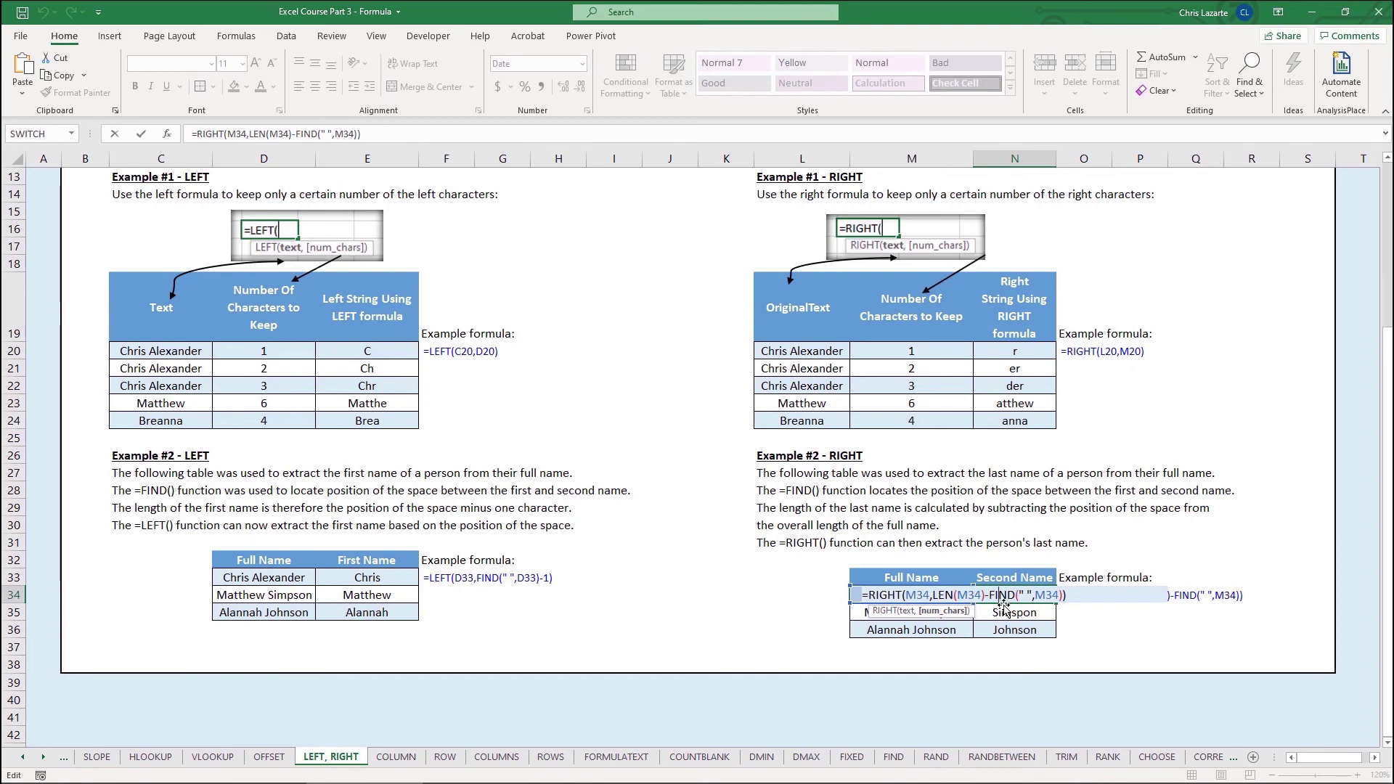
click(1025, 595)
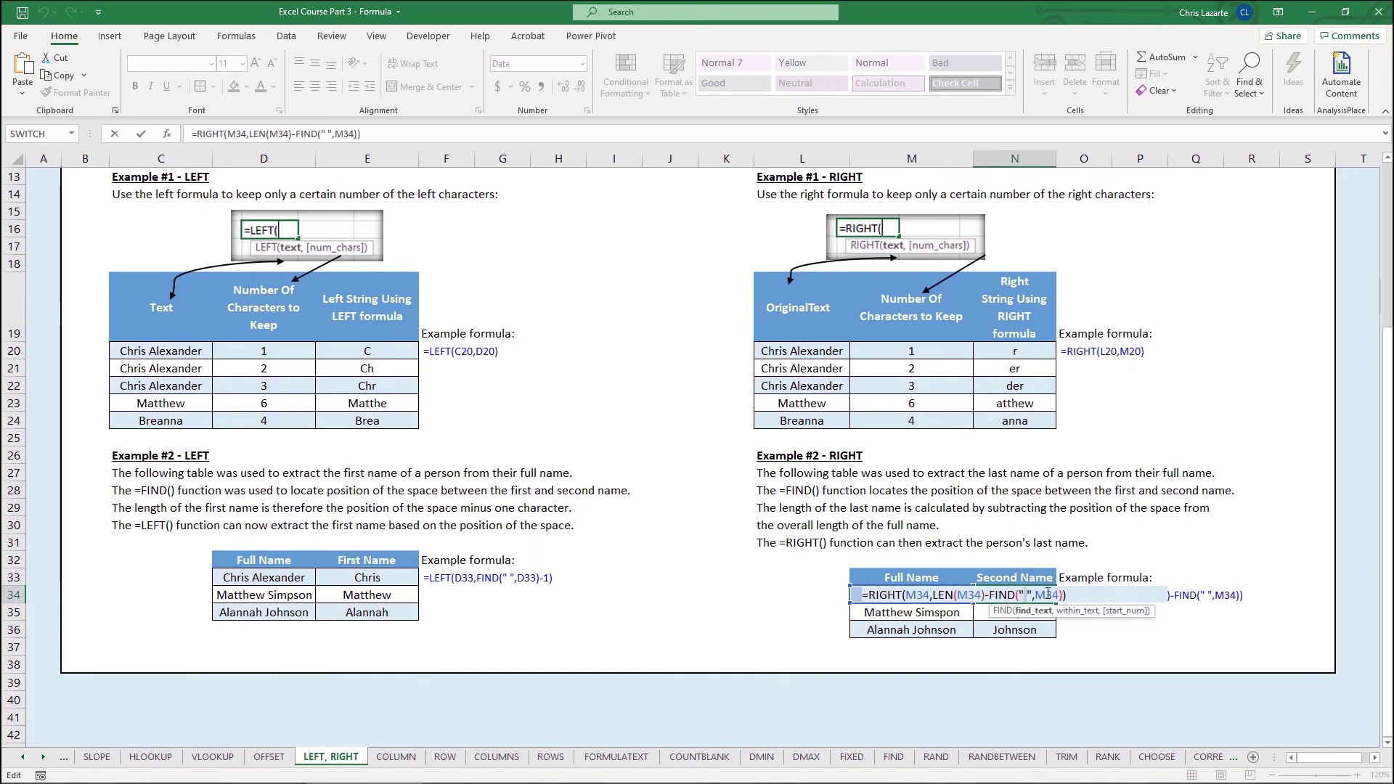
click(1046, 595)
key(Return)
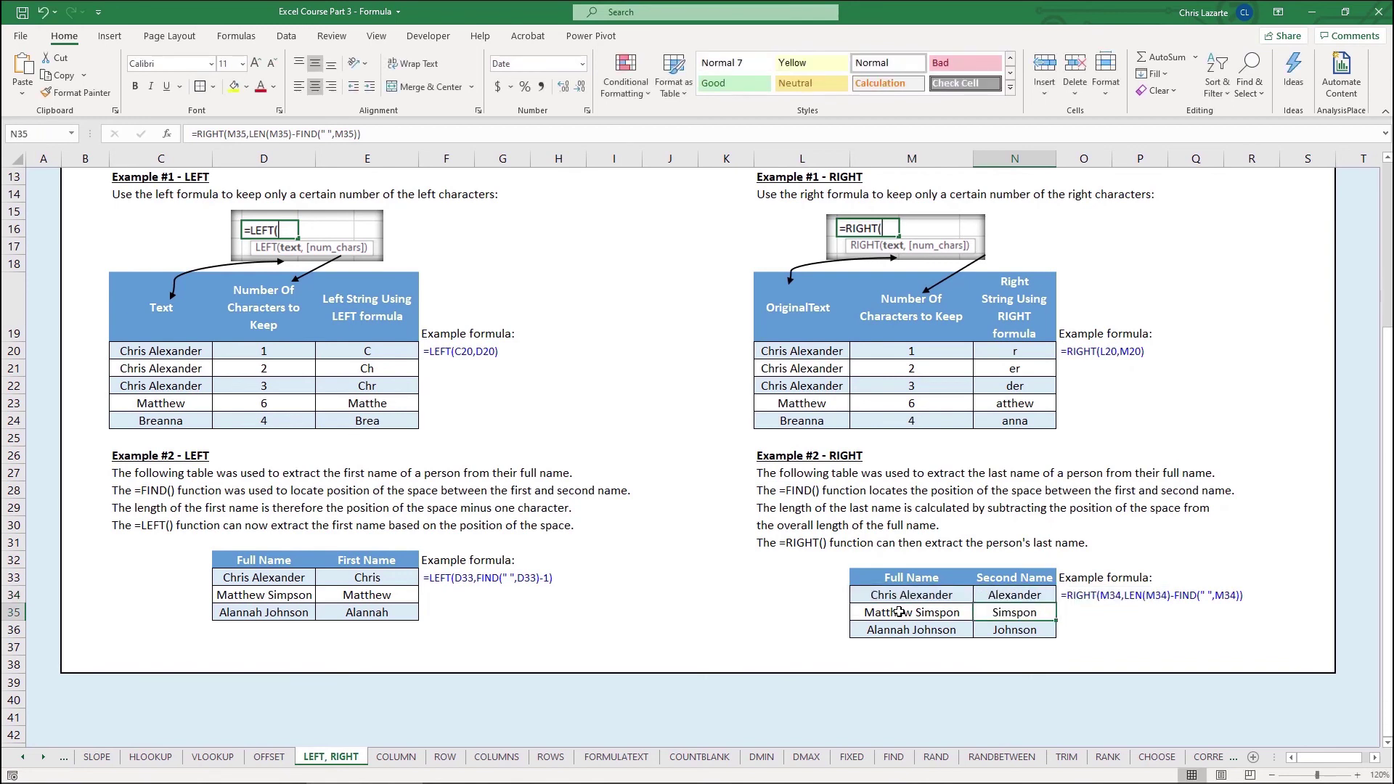
double_click(1043, 615)
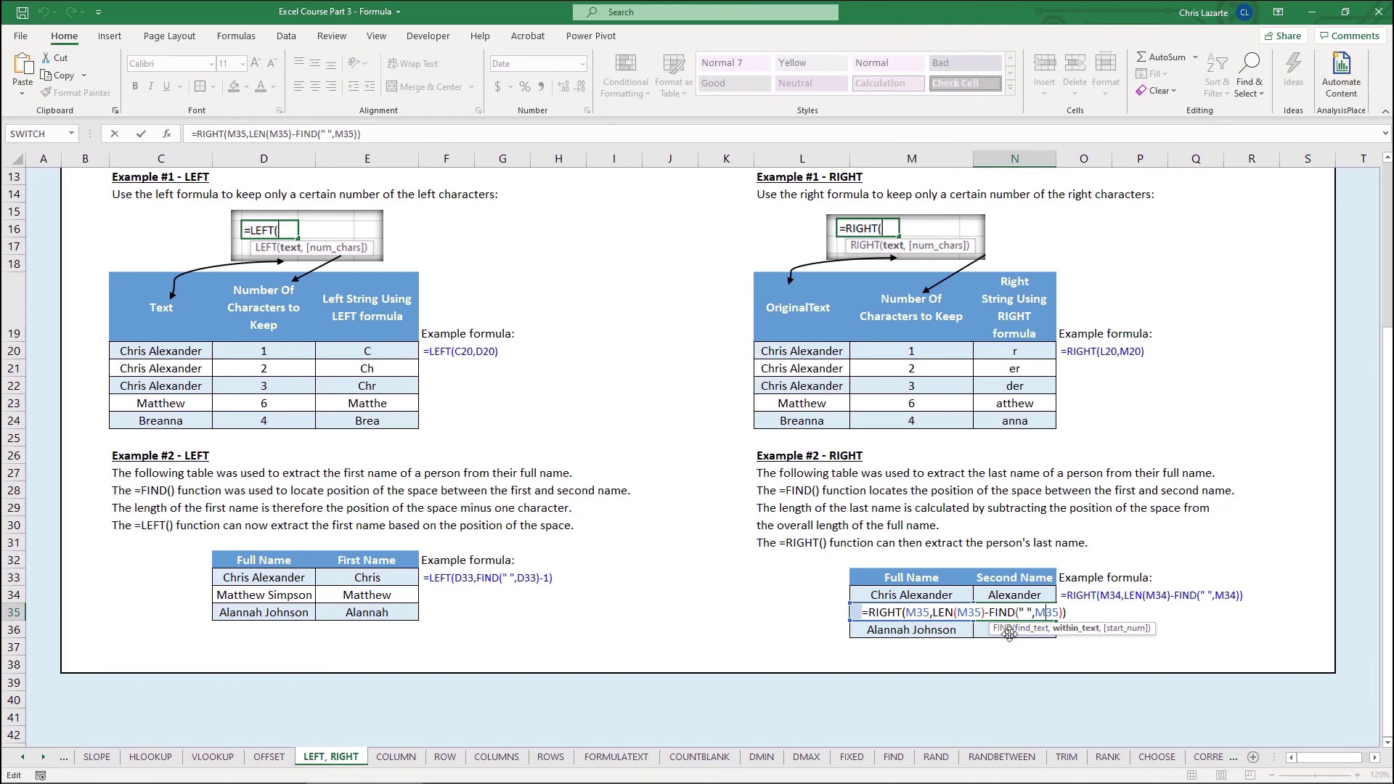